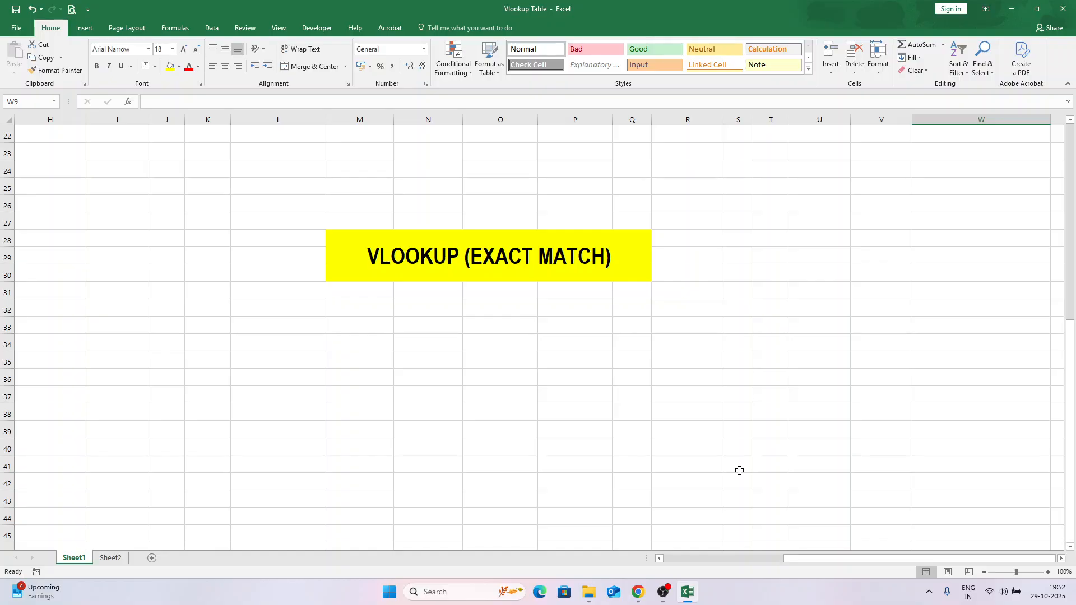
Step: Enter the syntax example =VLOOKUP(LOOKUPVALUE,TABLEARRAY,COLUMNINDEX,FALSE) in cell U8, below the True/False match notes
{"action": "left_click", "coordinate": [1062, 559]}
{"action": "scroll", "coordinate": [977, 512], "scroll_direction": "up", "scroll_amount": 7}
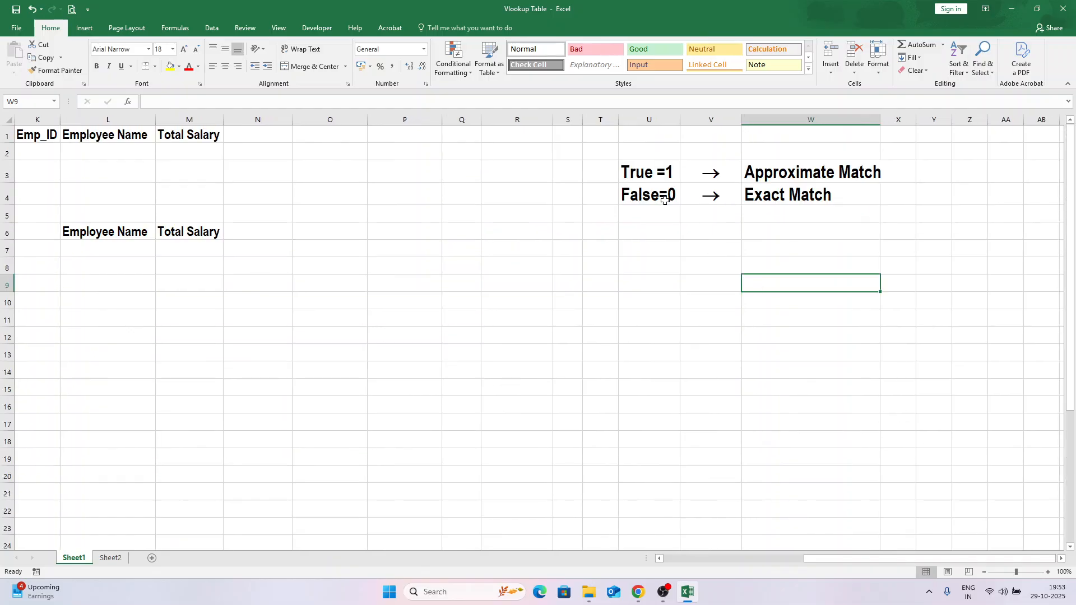
{"action": "left_click", "coordinate": [654, 173]}
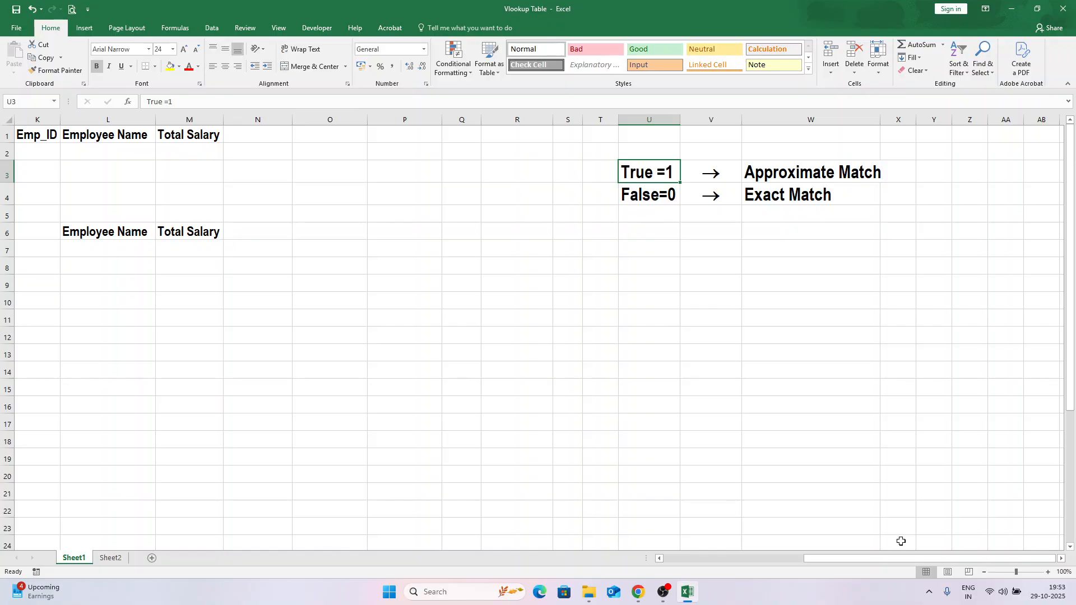
{"action": "left_click", "coordinate": [675, 271]}
{"action": "type", "text": "="}
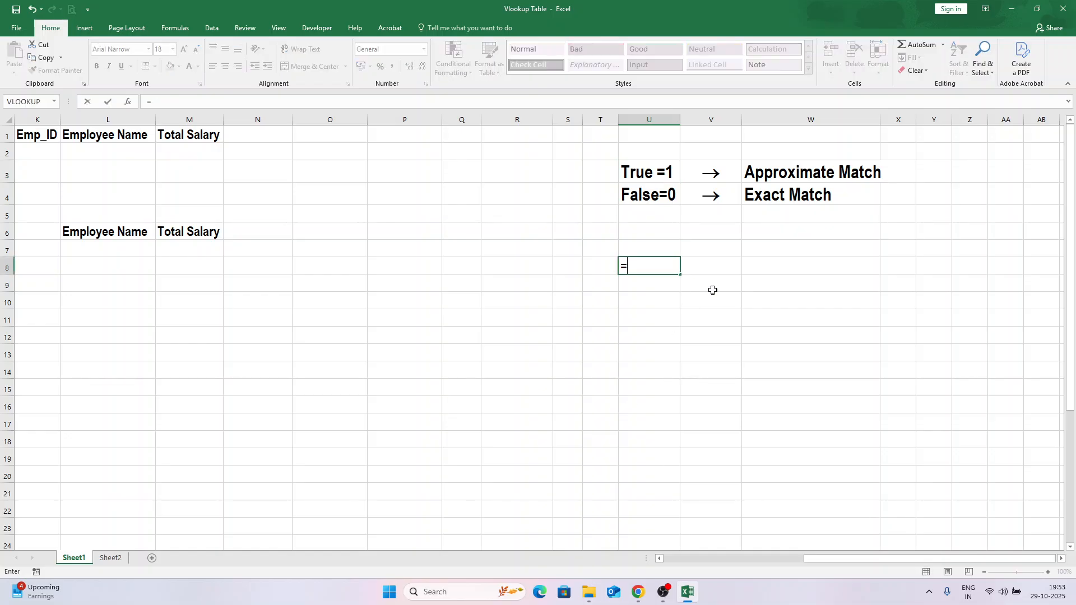
{"action": "type", "text": "VLOOKUP("}
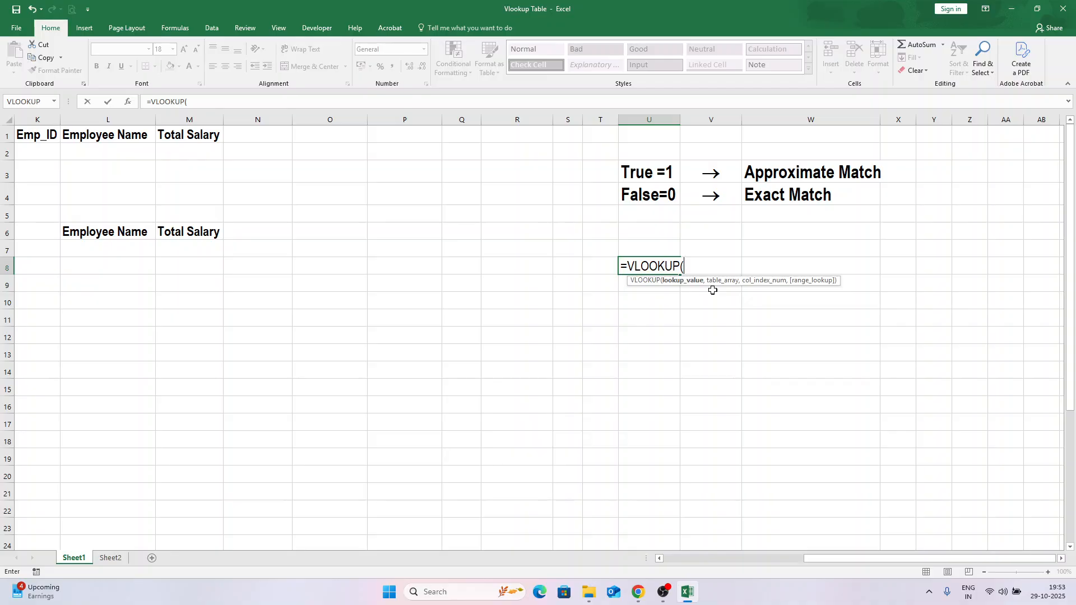
{"action": "type", "text": "LOOKUP"}
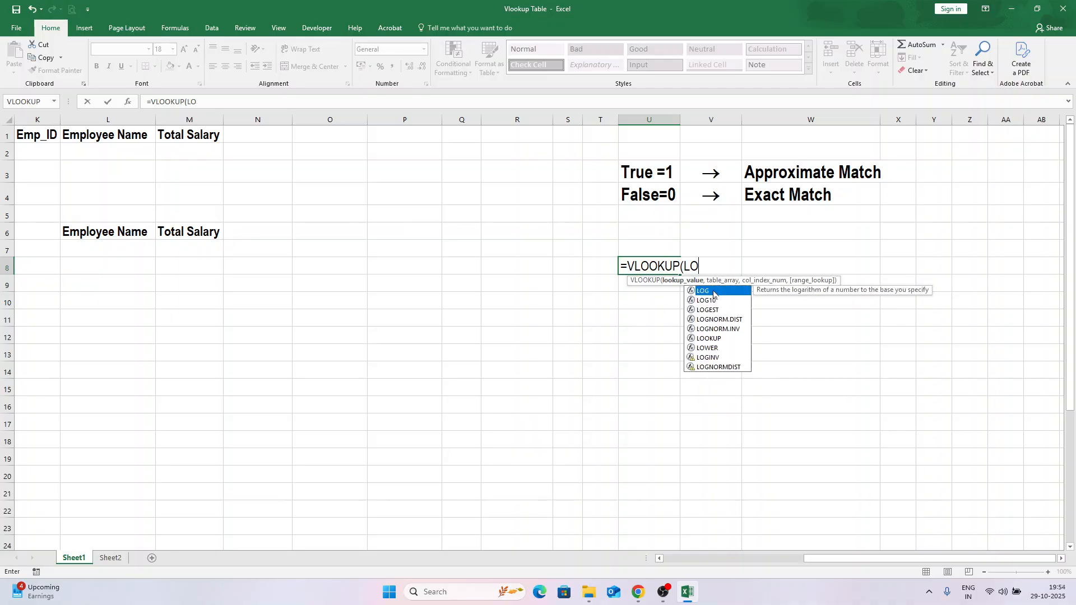
{"action": "type", "text": "VALUE"}
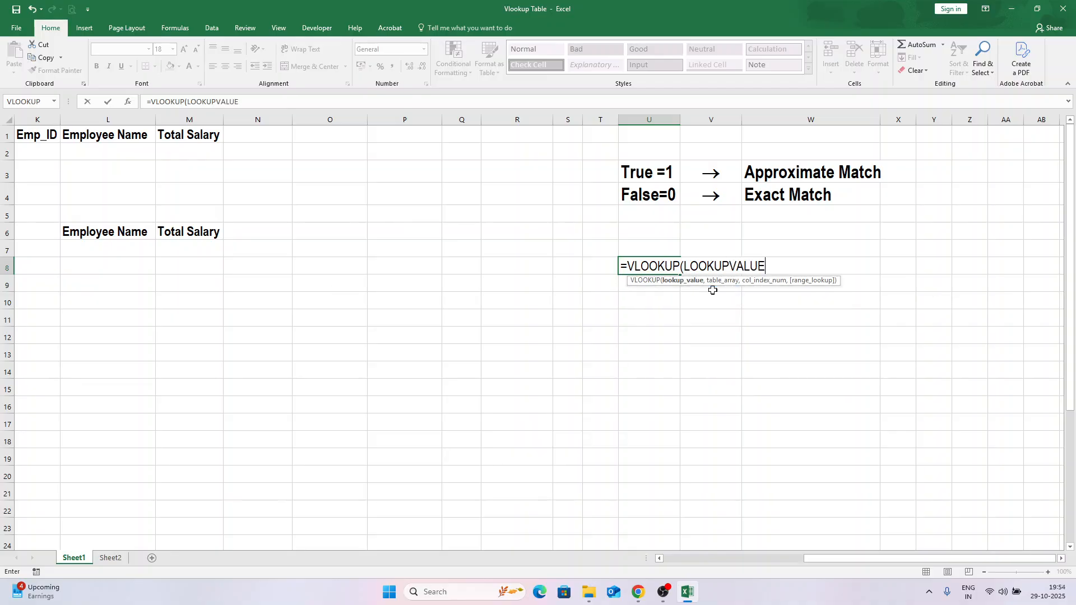
{"action": "type", "text": ",TABLEARRAY"}
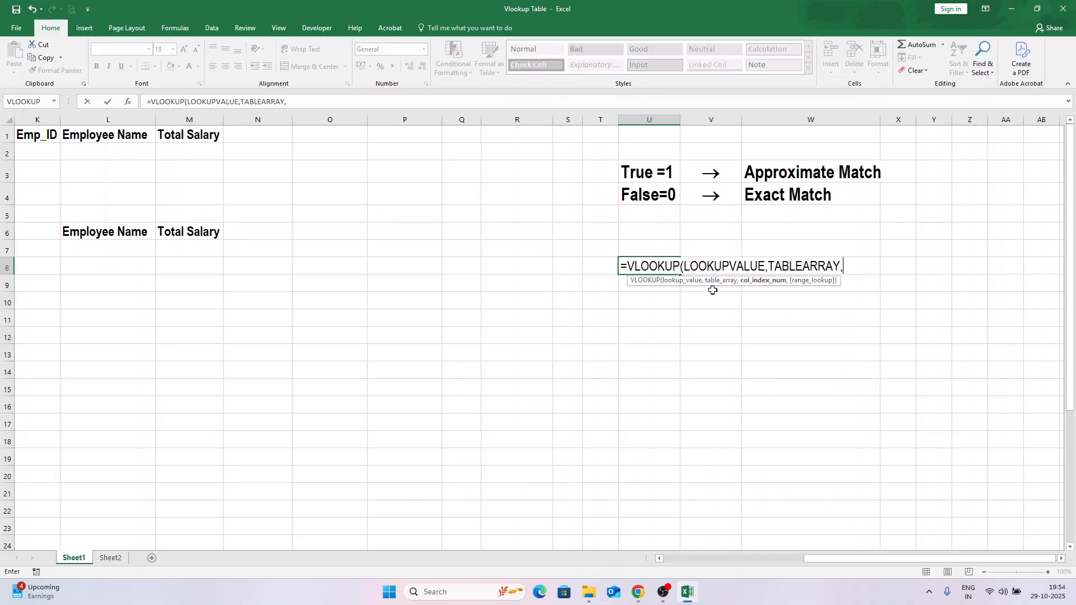
{"action": "type", "text": ",COL"}
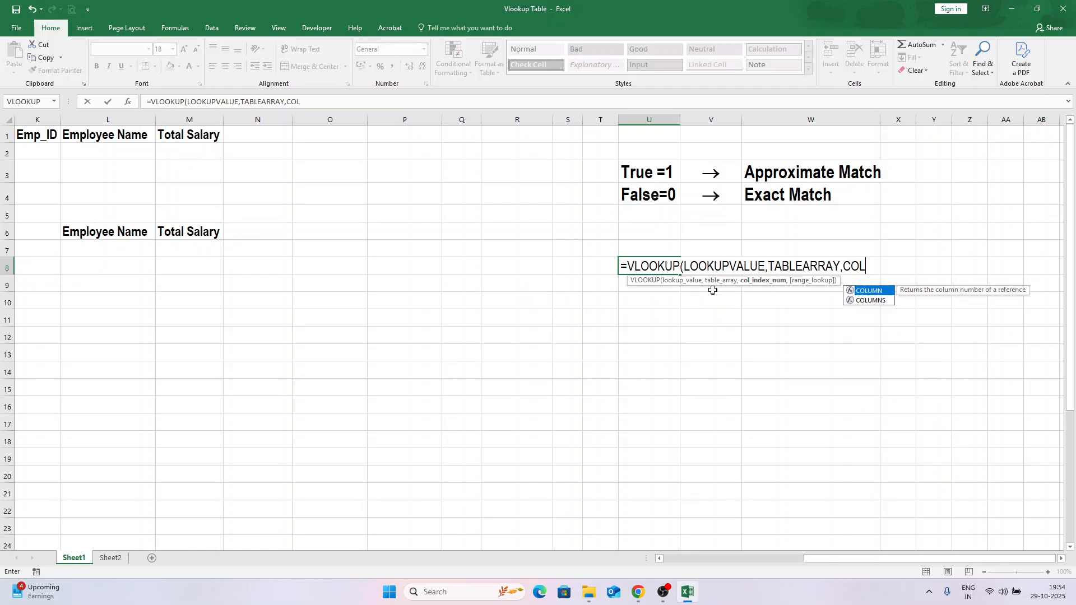
{"action": "type", "text": "UMNINDEX,"}
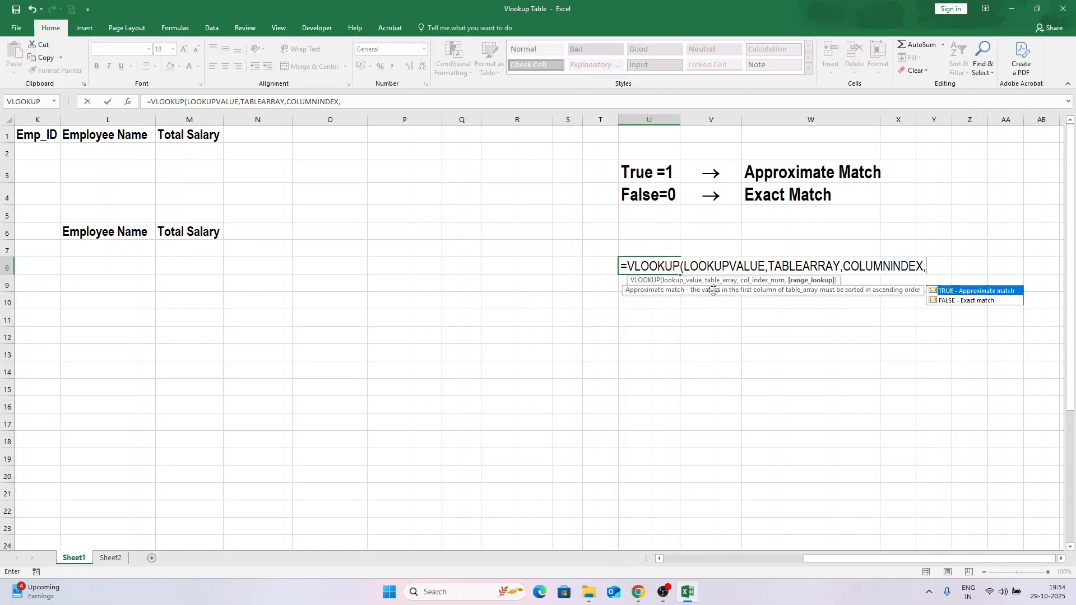
{"action": "type", "text": "FALSE)"}
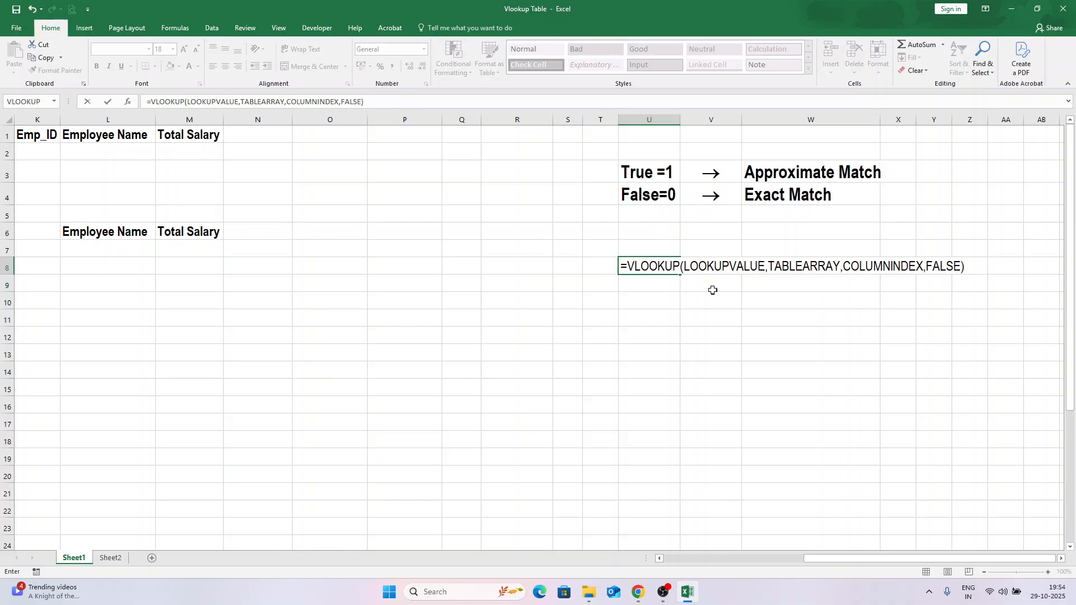
{"action": "key", "text": "Return"}
Step: Examine the employee table's column headings in row 1, from Emp_ID across to City
{"action": "key", "text": "ctrl+Home"}
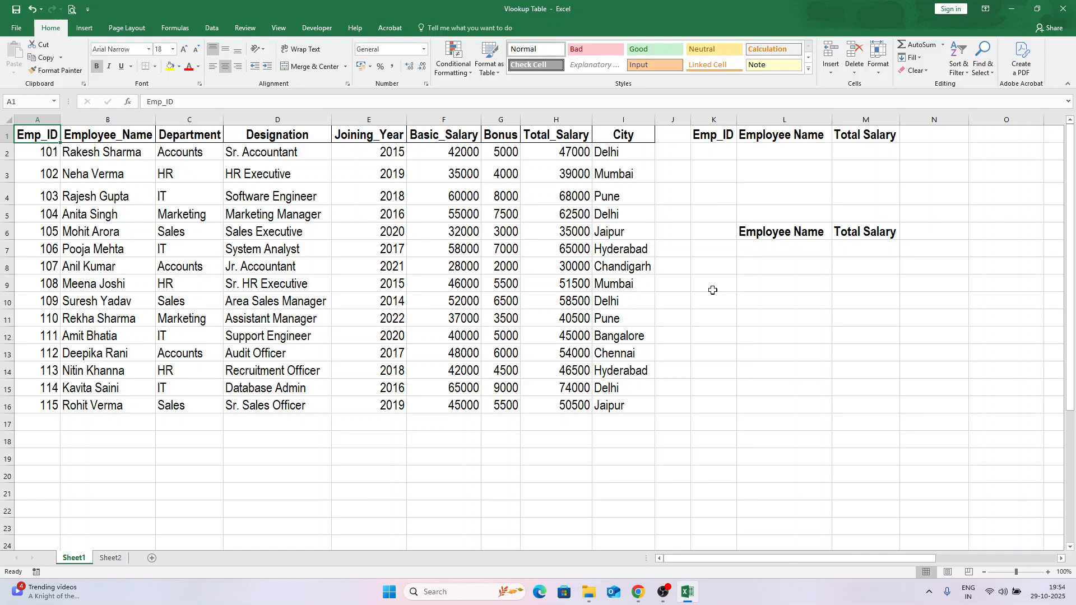
{"action": "key", "text": "Right"}
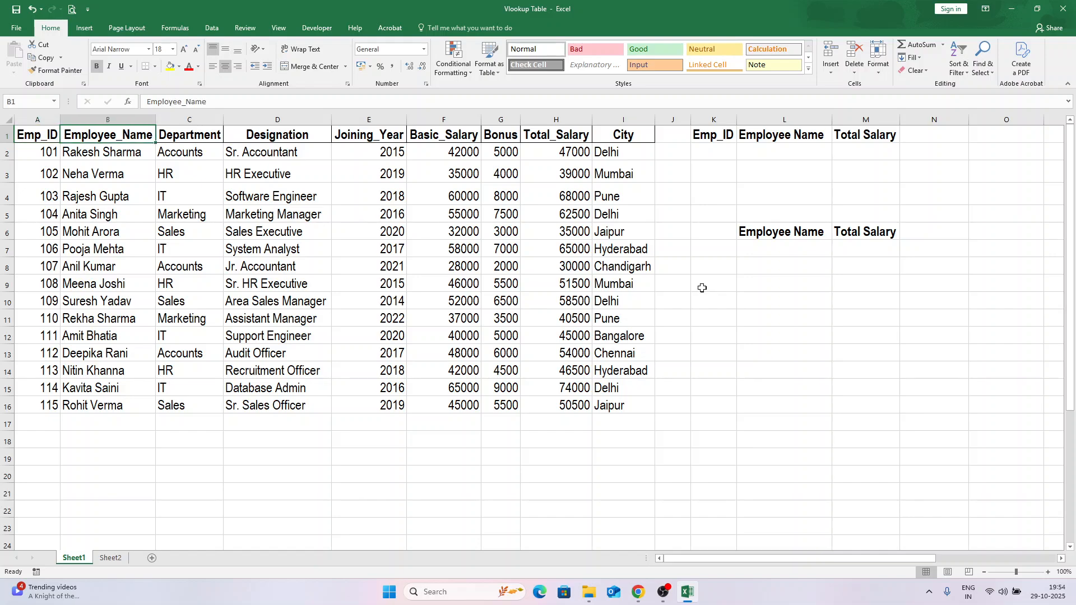
{"action": "key", "text": "Right"}
{"action": "key", "text": "Right"}
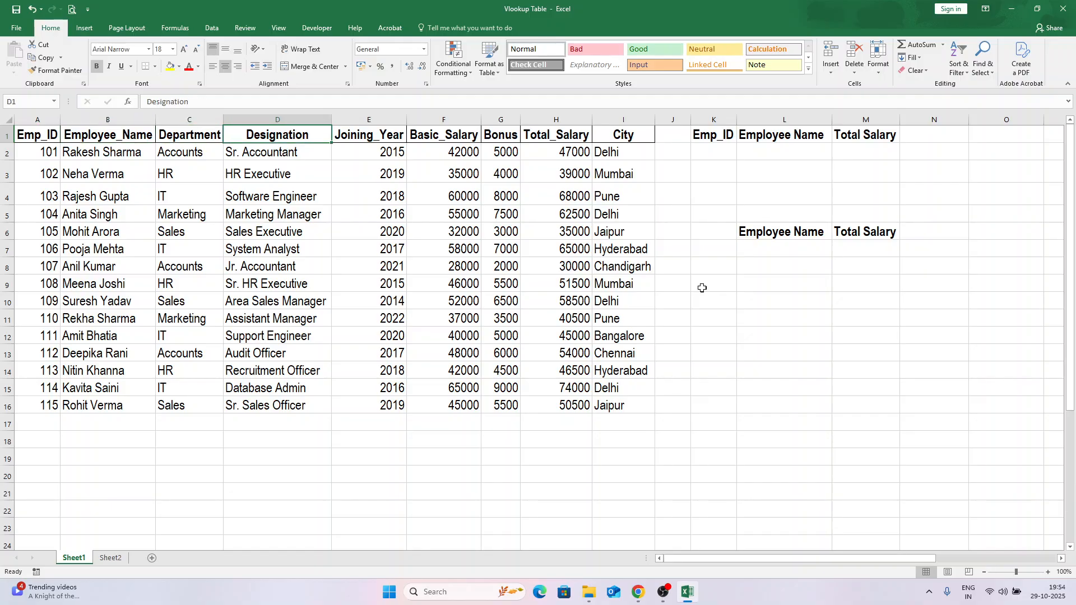
{"action": "key", "text": "Right"}
{"action": "key", "text": "Right"}
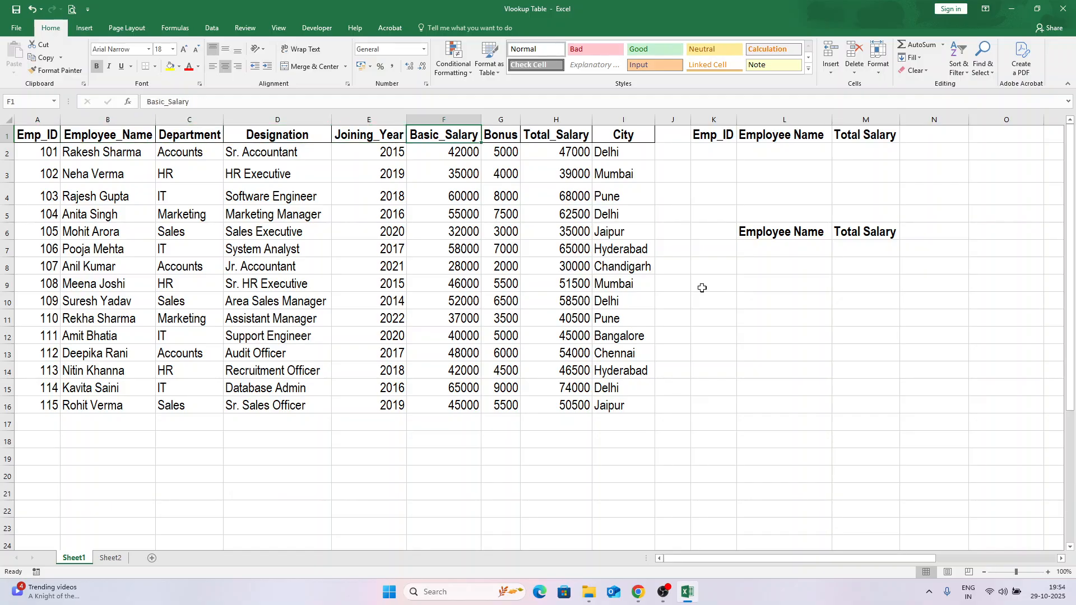
{"action": "key", "text": "Right"}
{"action": "key", "text": "Right"}
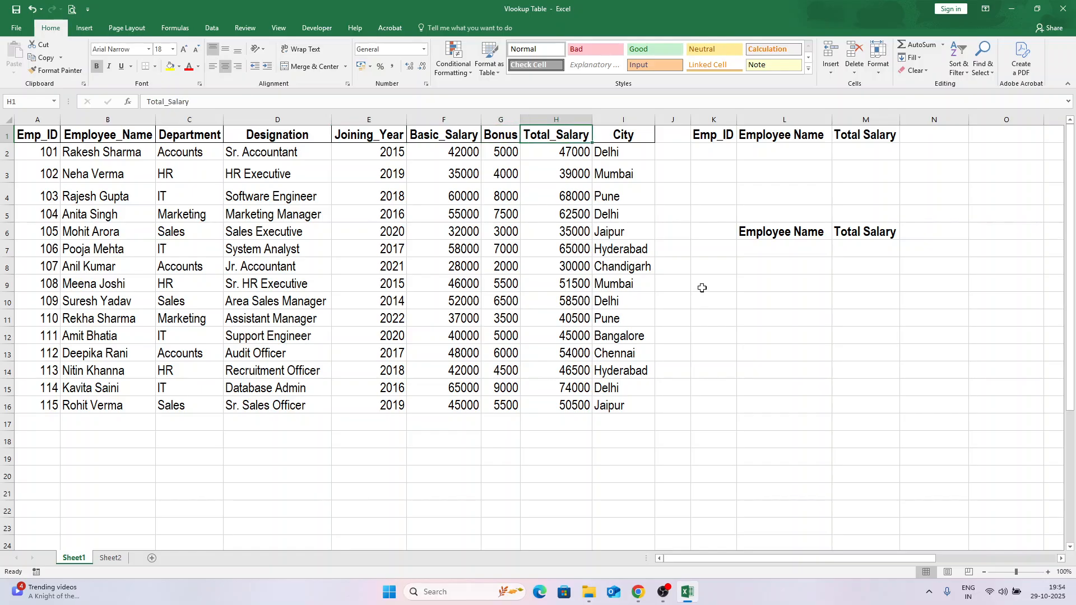
{"action": "key", "text": "Right"}
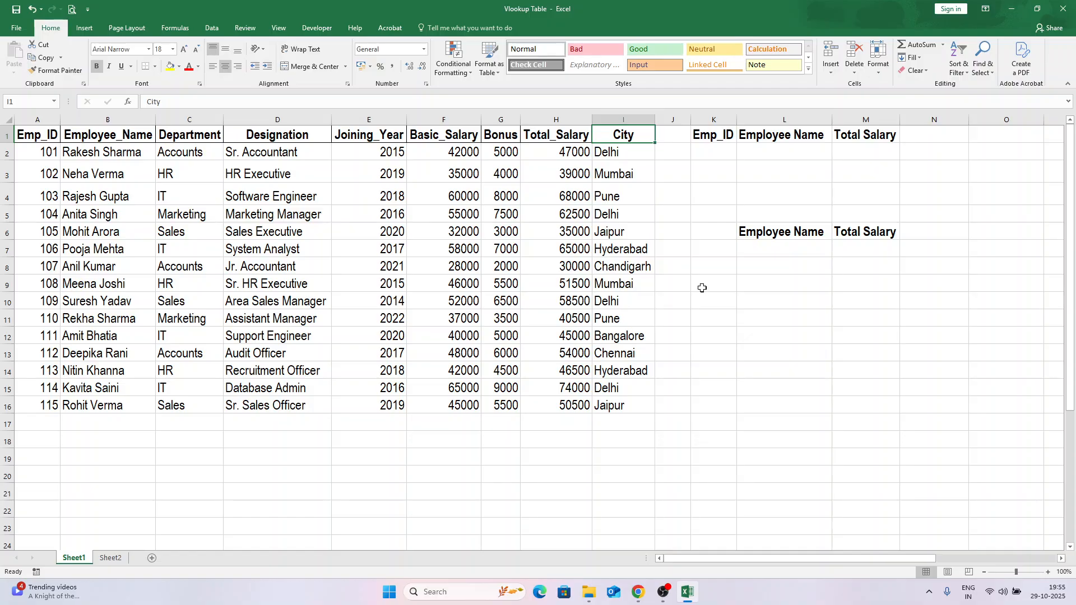
Step: Enter the employee ID listed in cell A6 as the lookup value in K2, under the second Emp_ID heading
{"action": "left_click", "coordinate": [705, 153]}
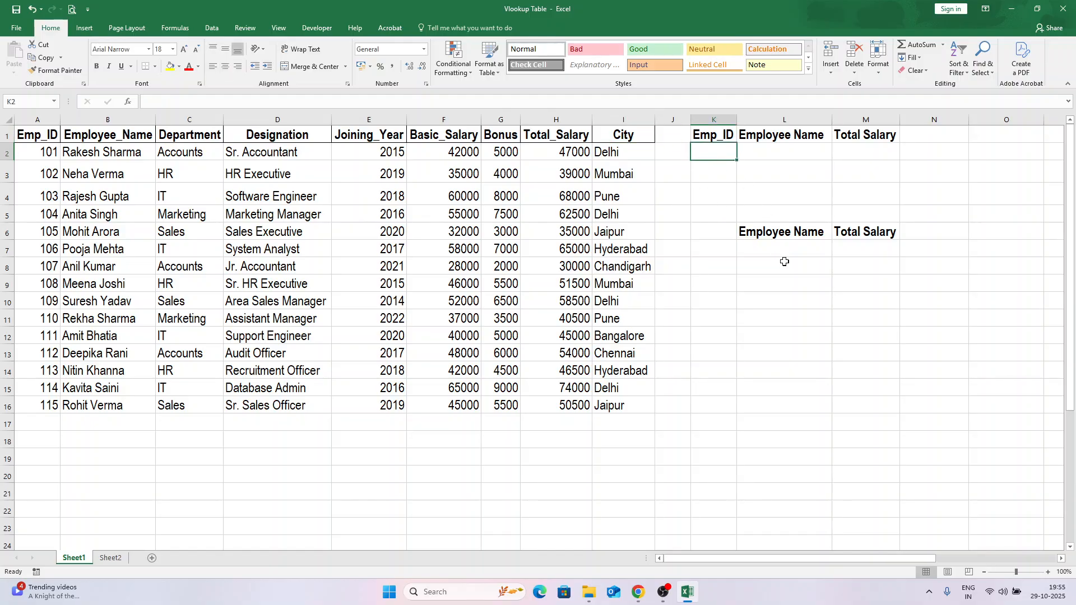
{"action": "type", "text": "10"}
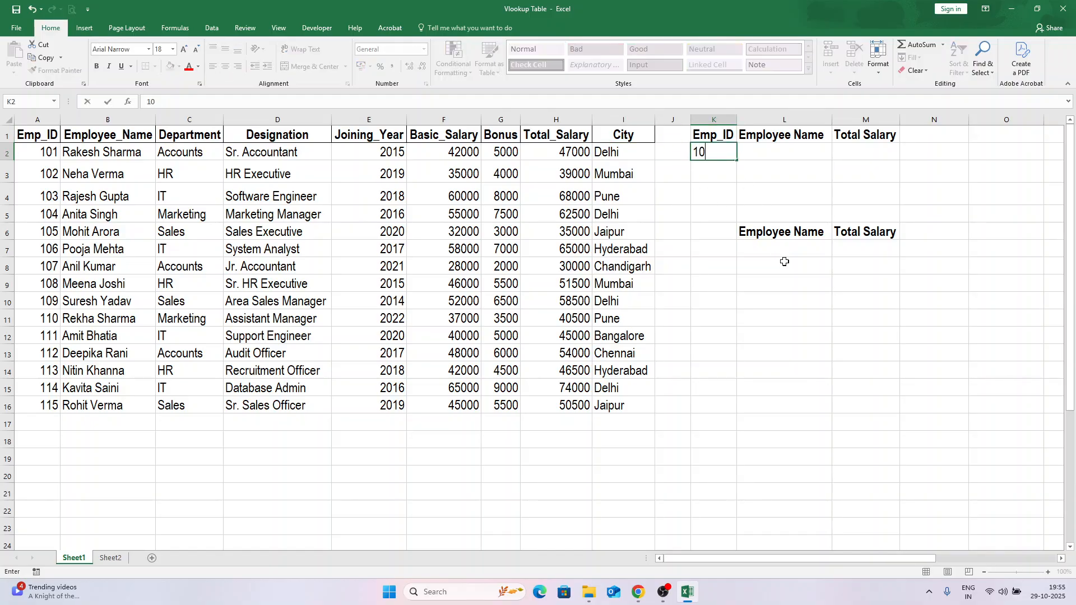
{"action": "type", "text": "5"}
{"action": "key", "text": "Tab"}
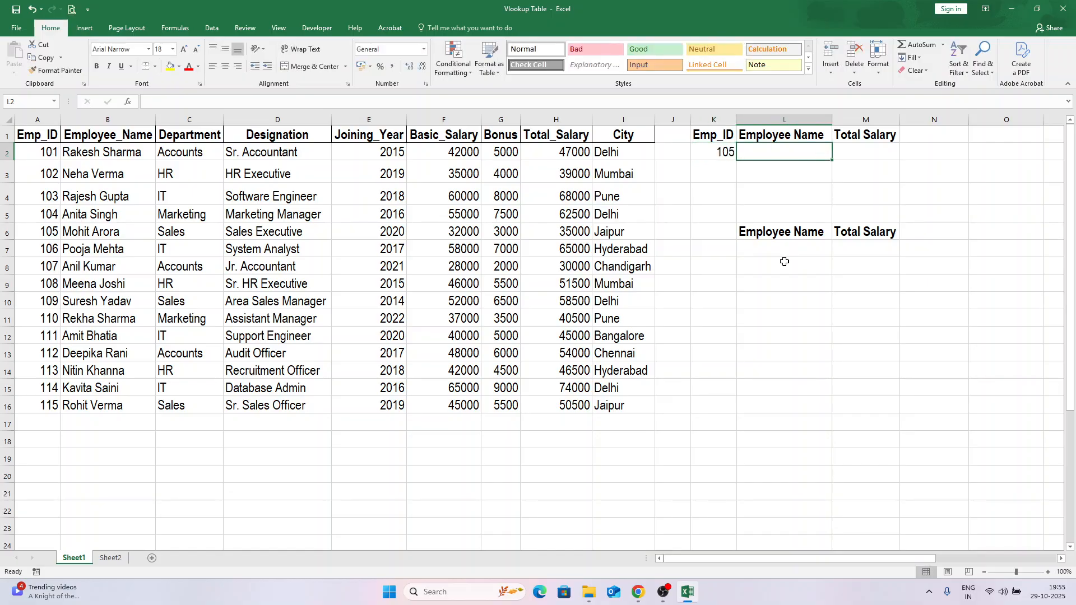
Step: Enter =VLOOKUP(K2,A1:I16,2,FALSE) in L2 to return the employee name, and compare the result with B6 in the table
{"action": "type", "text": "=VLOOK"}
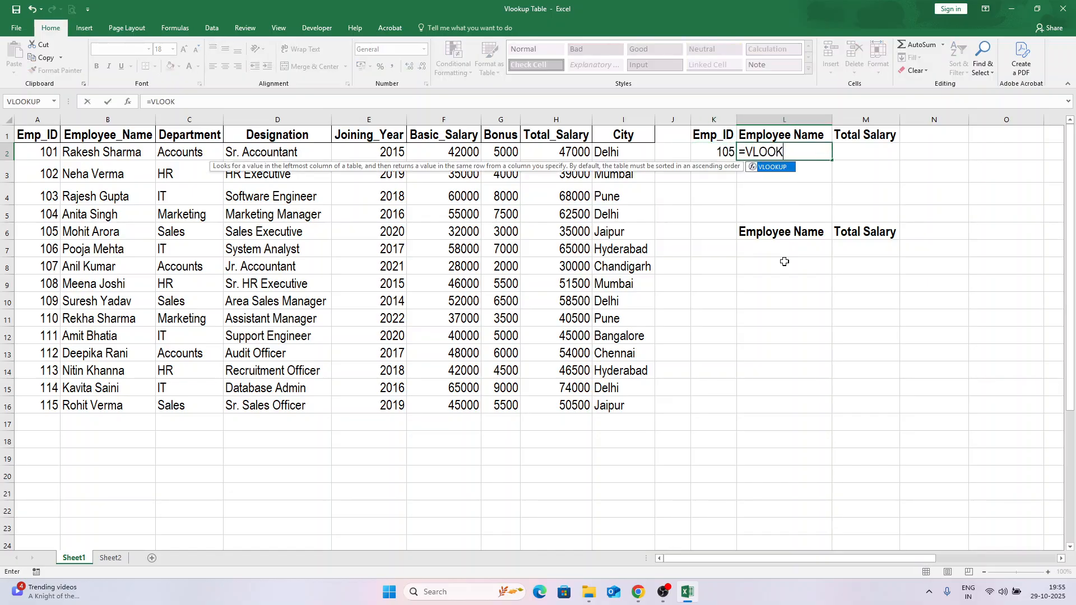
{"action": "key", "text": "Tab"}
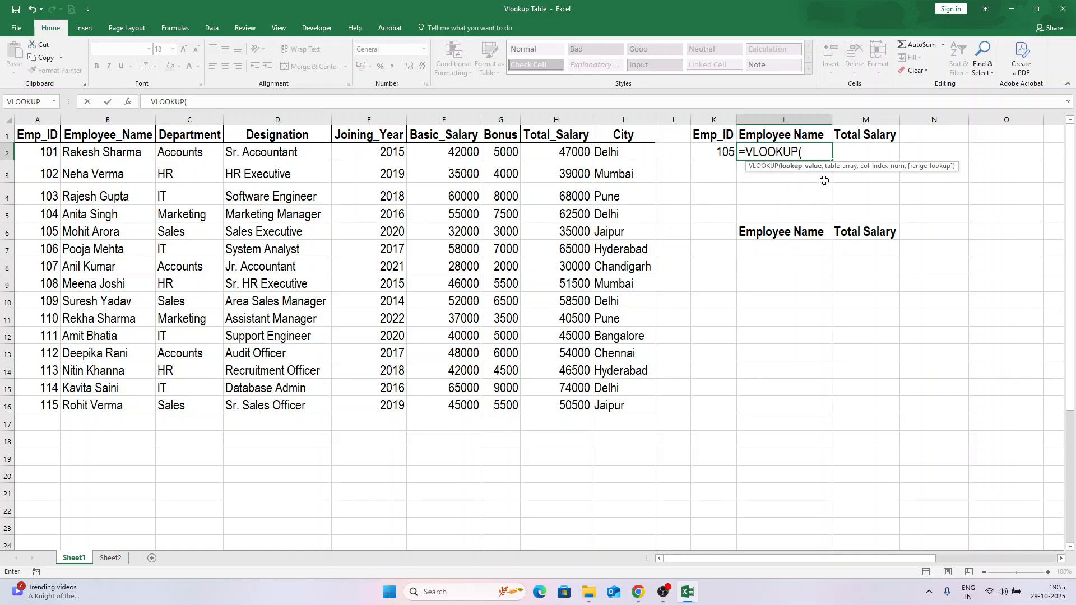
{"action": "left_click", "coordinate": [715, 154]}
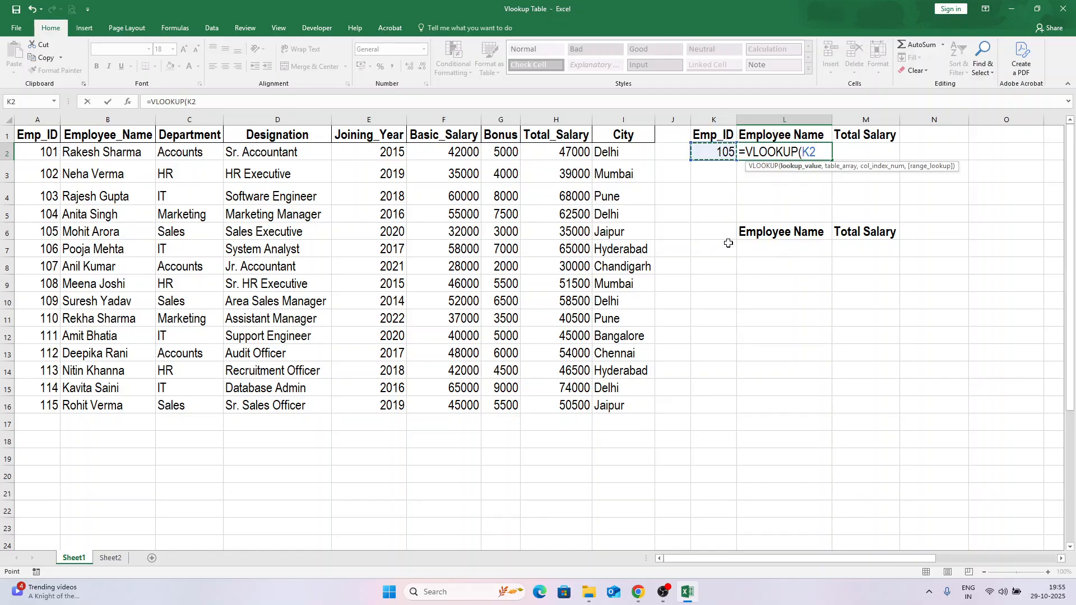
{"action": "type", "text": ","}
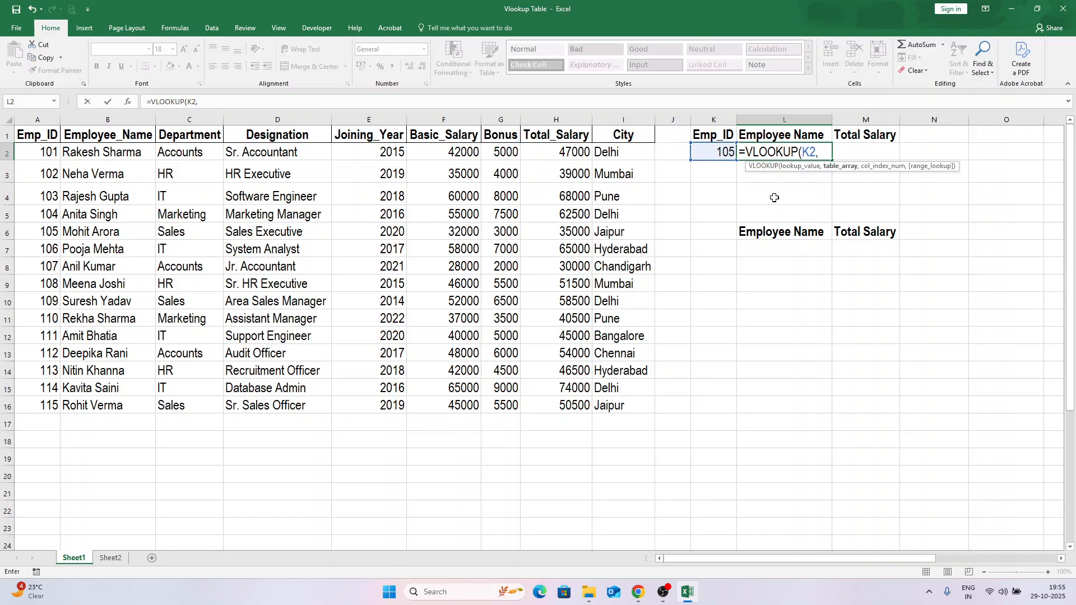
{"action": "left_click_drag", "start_coordinate": [46, 136], "coordinate": [612, 409]}
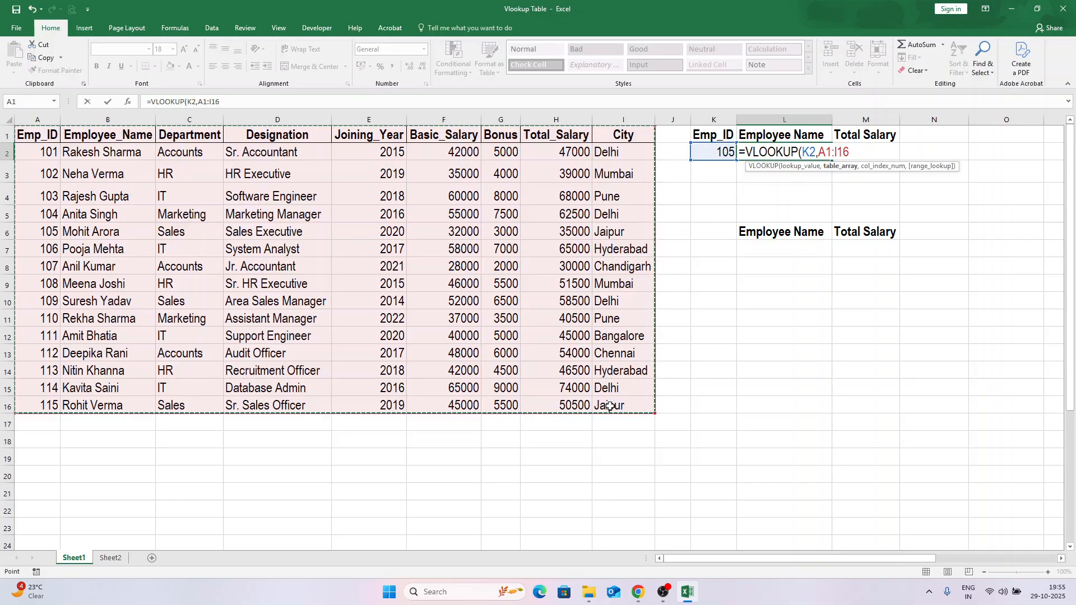
{"action": "type", "text": ","}
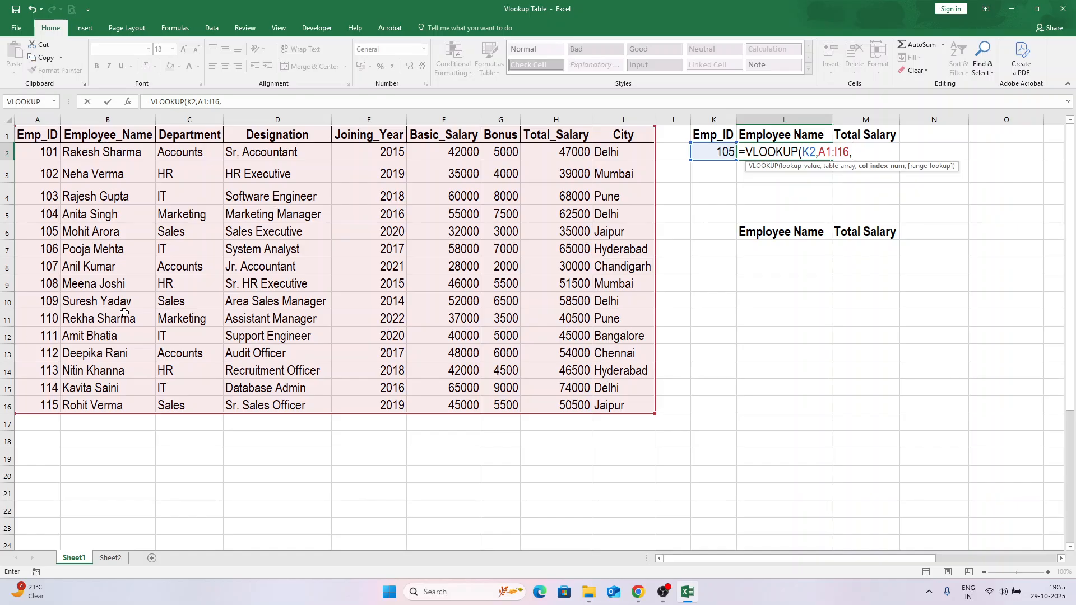
{"action": "type", "text": "2,"}
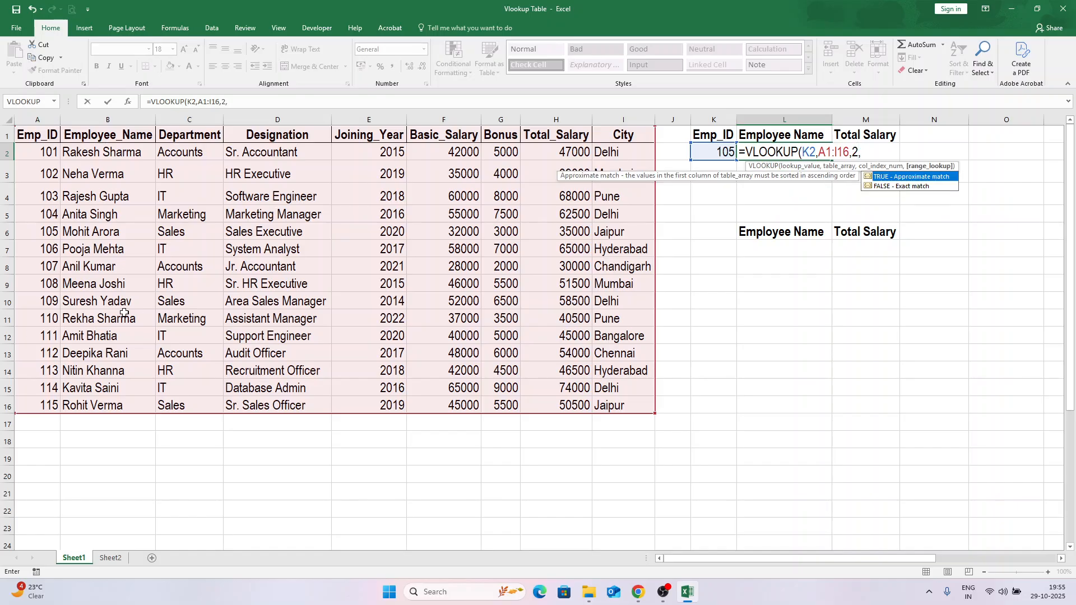
{"action": "type", "text": "FALSE)"}
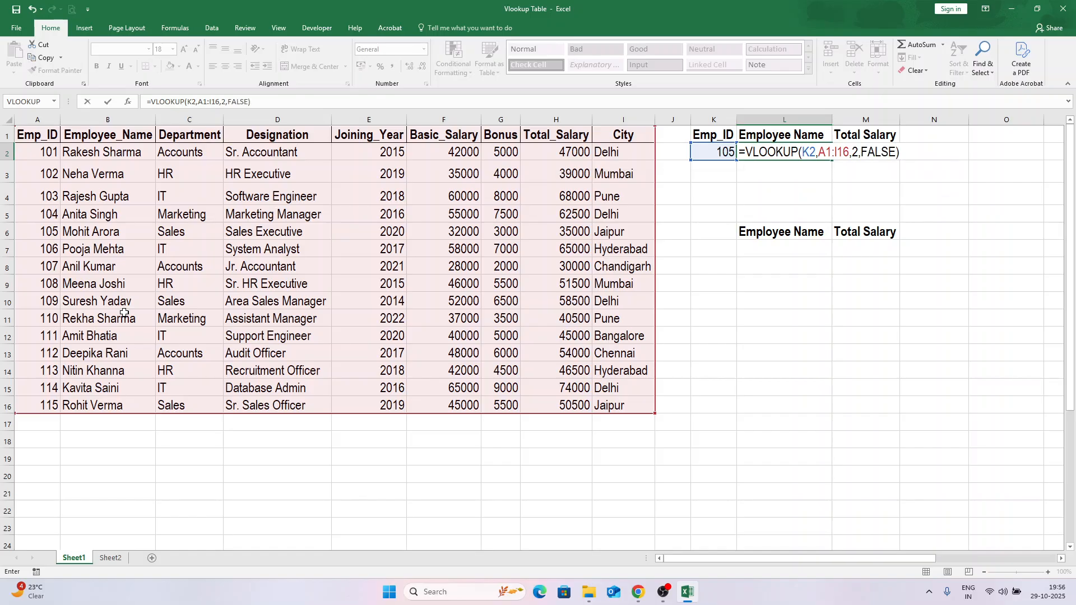
{"action": "key", "text": "ctrl+Return"}
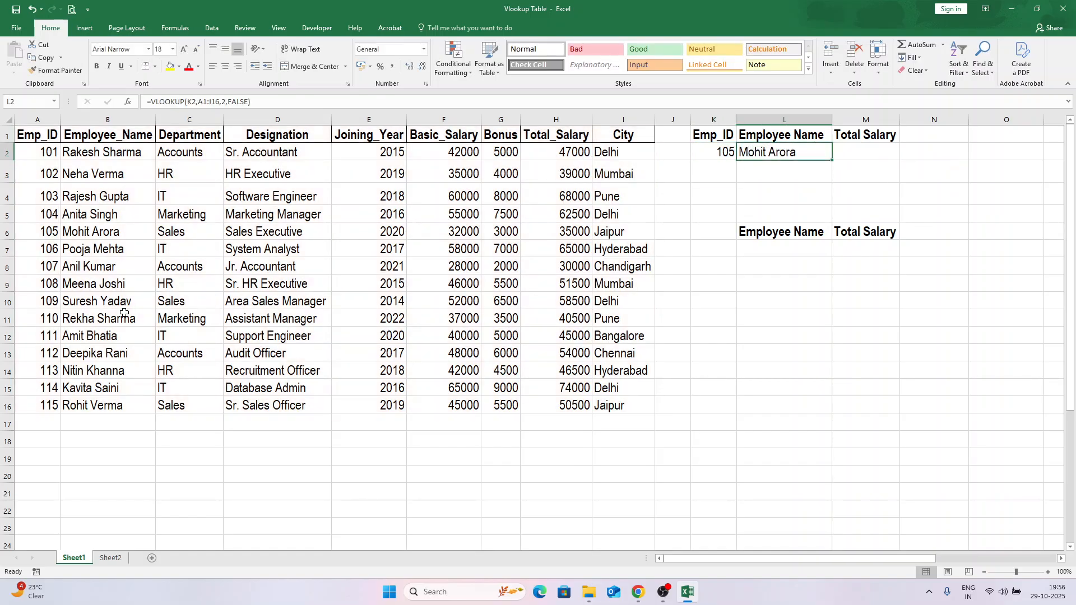
{"action": "left_click", "coordinate": [96, 236]}
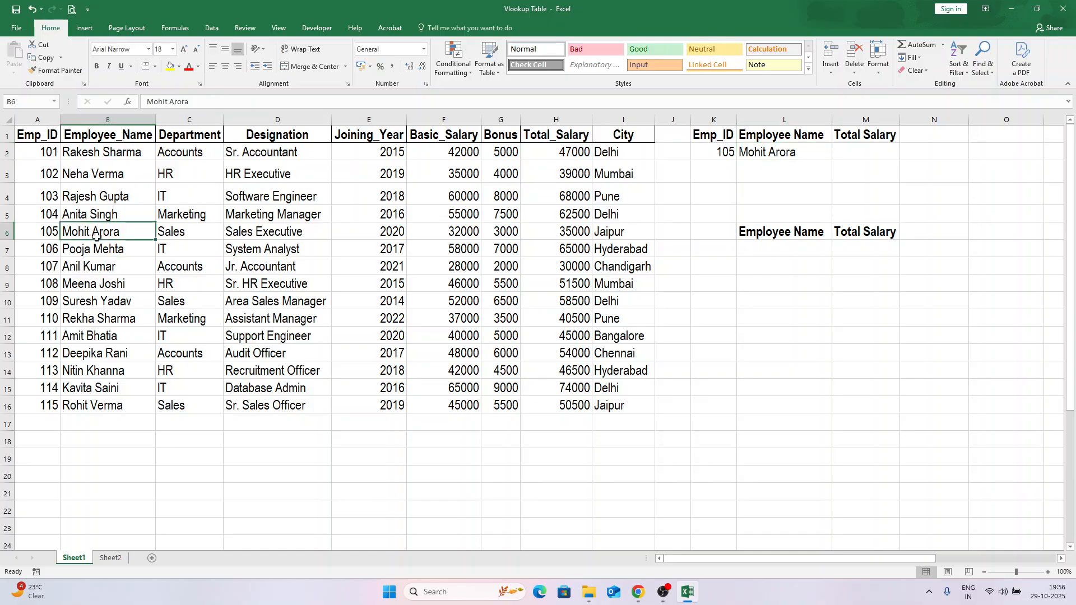
Step: Enter =VLOOKUP(K2,A1:I16,8,FALSE) in M2 to return the total salary, and compare the result with H6 in the employee table
{"action": "left_click", "coordinate": [863, 156]}
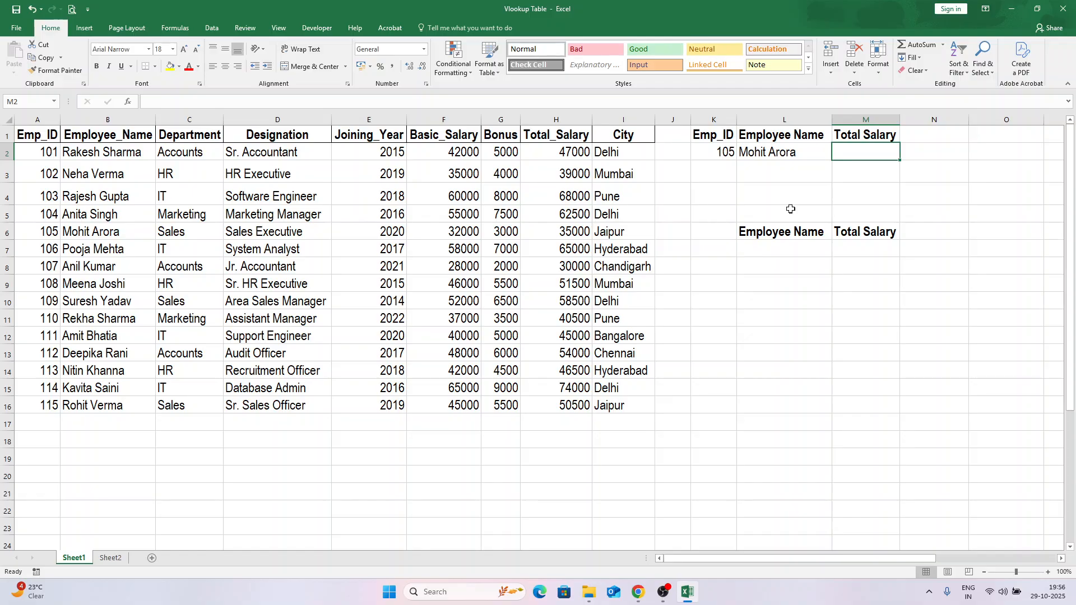
{"action": "type", "text": "="}
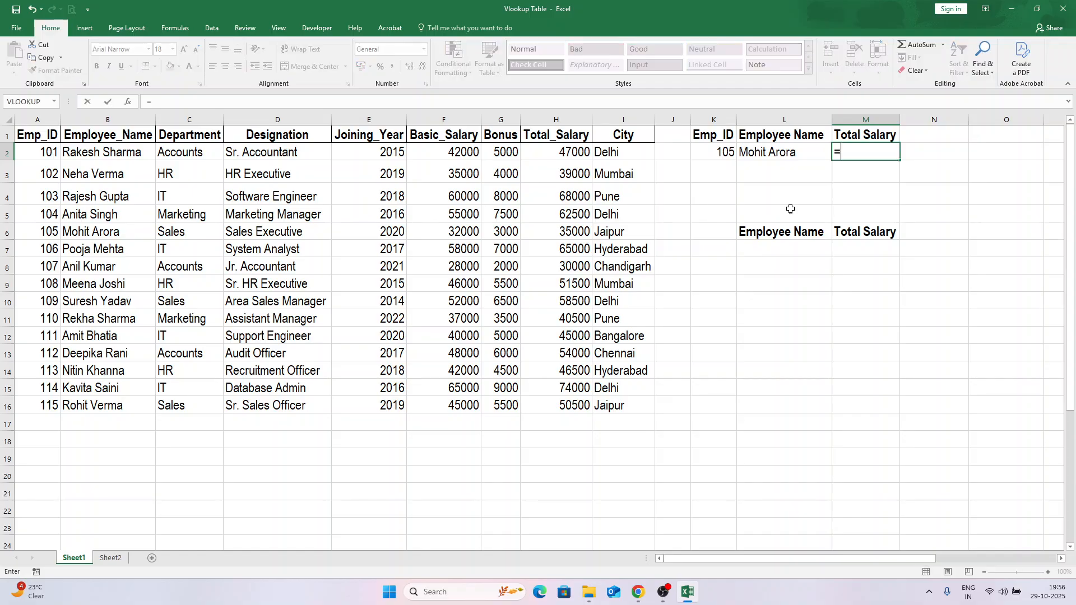
{"action": "type", "text": "VLOOK"}
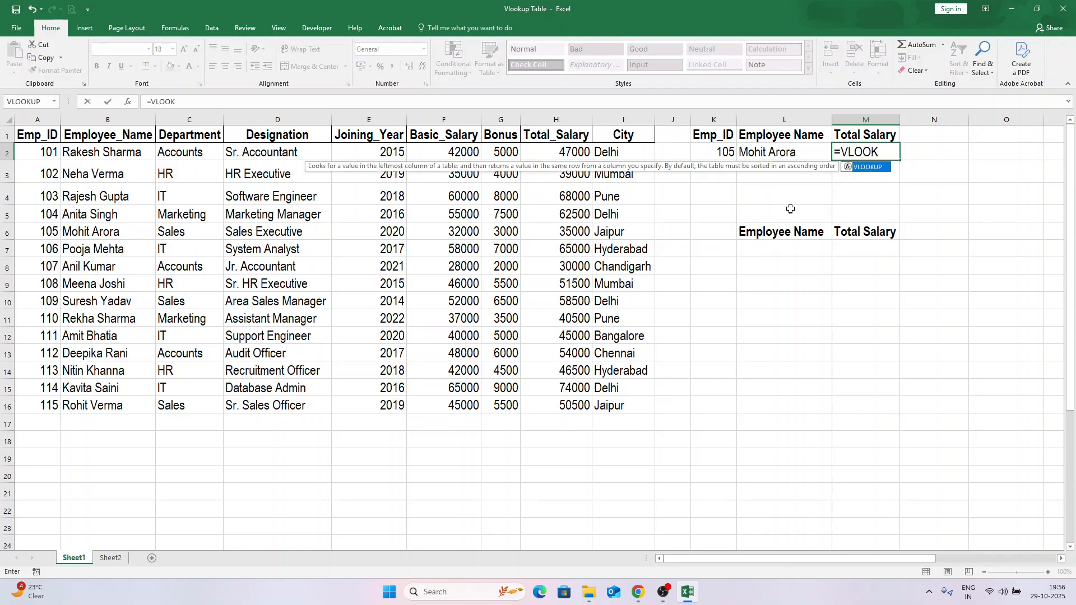
{"action": "key", "text": "Tab"}
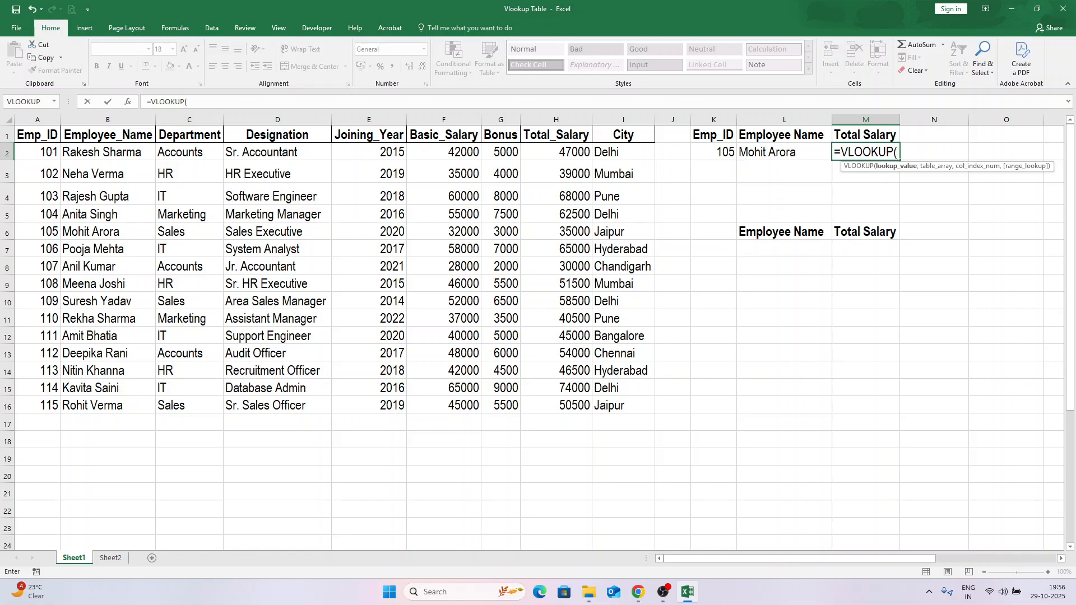
{"action": "left_click", "coordinate": [719, 151]}
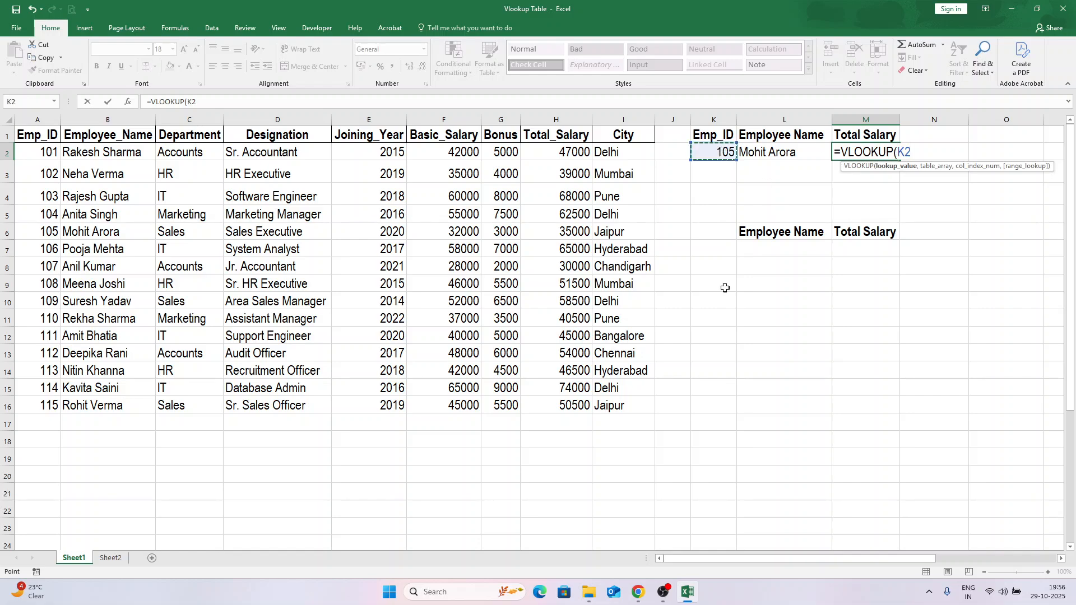
{"action": "type", "text": ","}
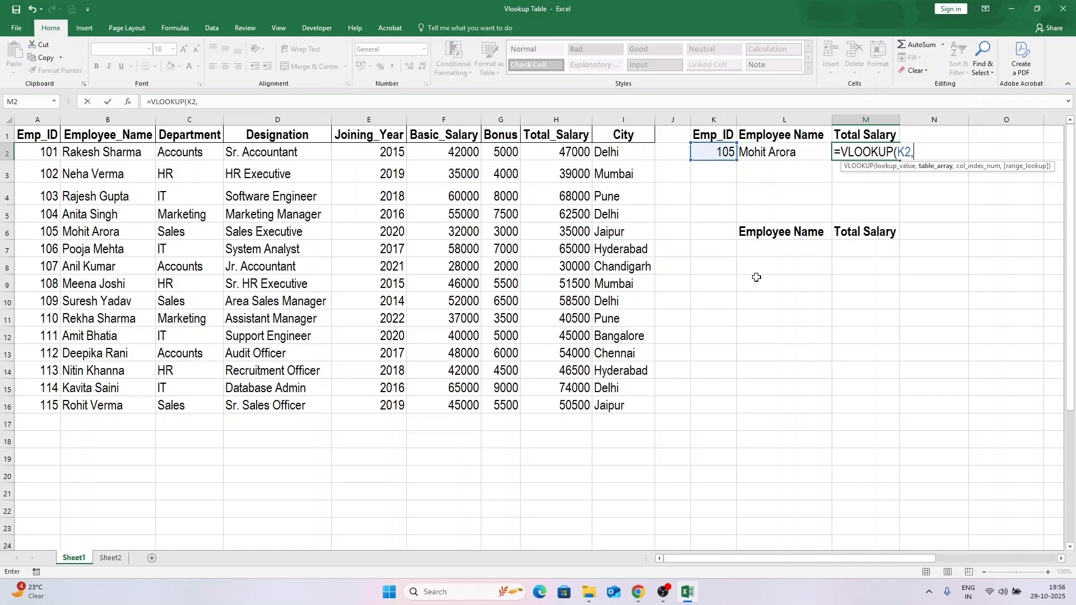
{"action": "left_click_drag", "start_coordinate": [50, 139], "coordinate": [616, 406]}
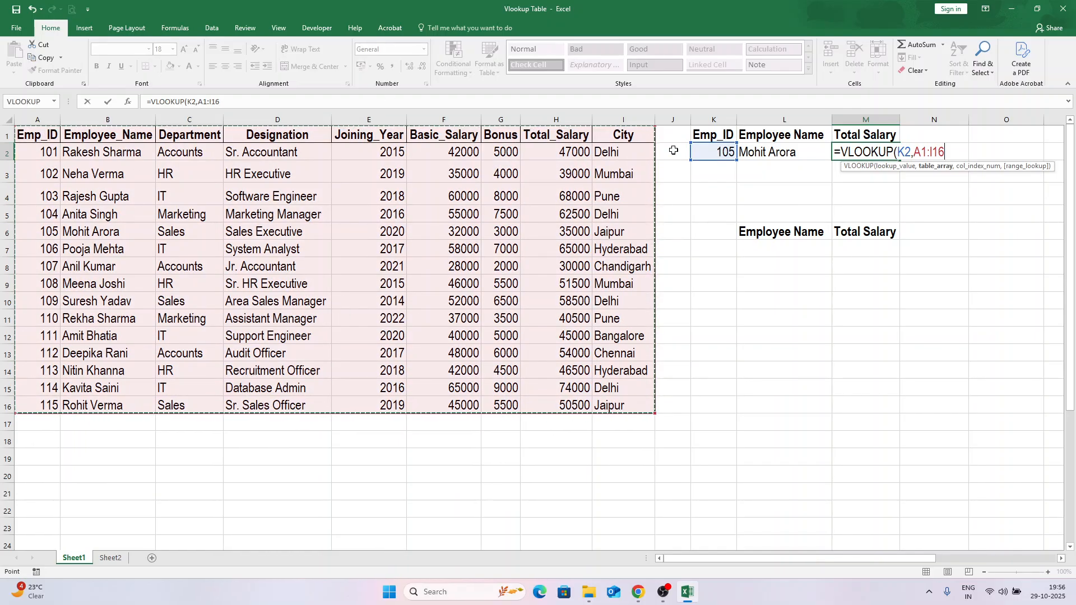
{"action": "type", "text": ","}
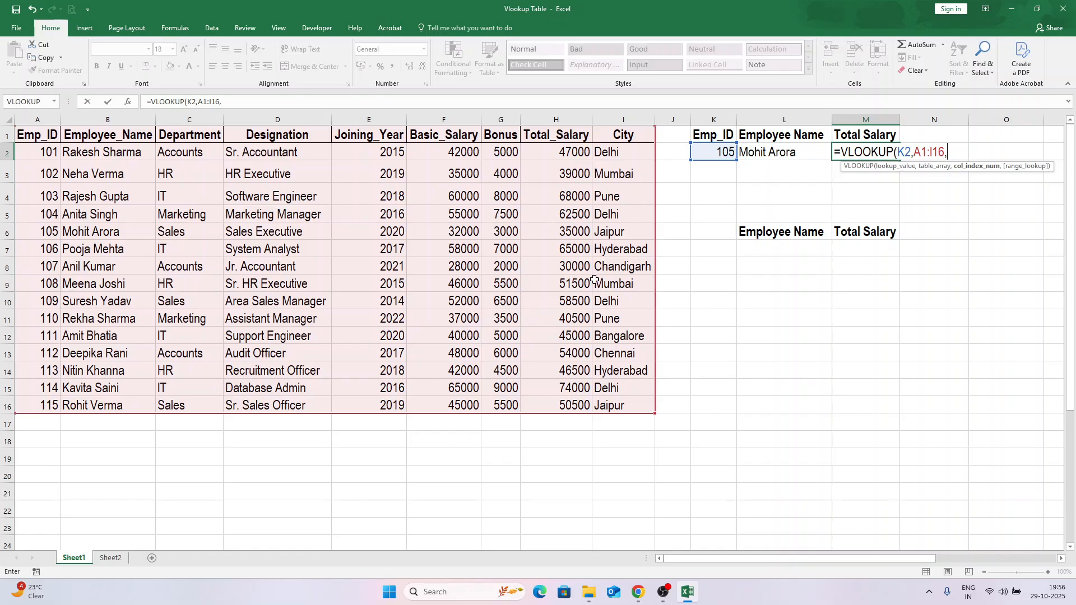
{"action": "type", "text": "8,FA"}
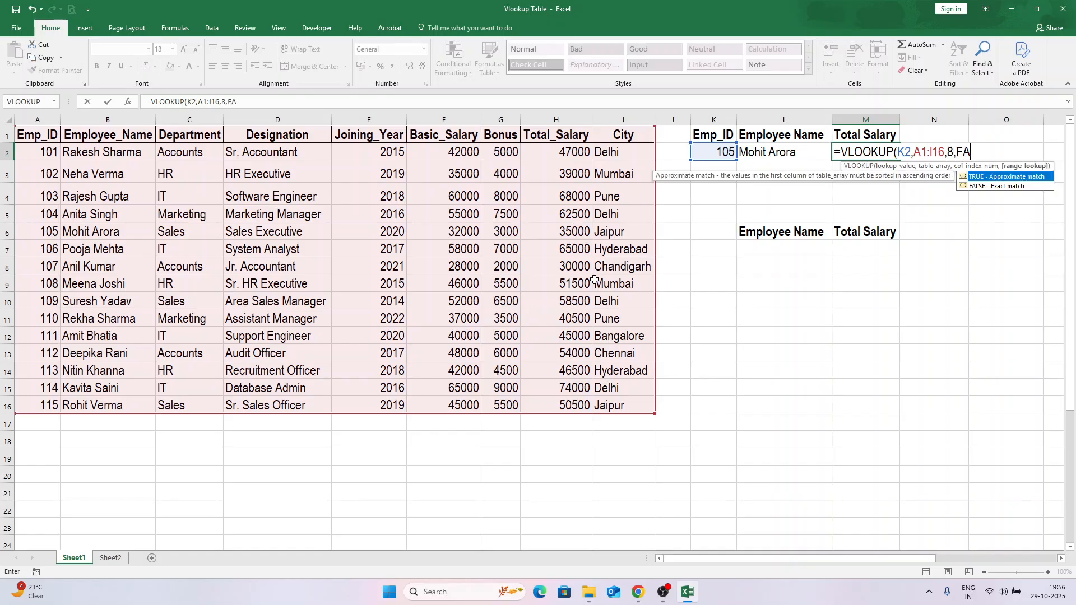
{"action": "type", "text": "LSE)"}
{"action": "key", "text": "Return"}
{"action": "key", "text": "Up"}
{"action": "left_click", "coordinate": [101, 236]}
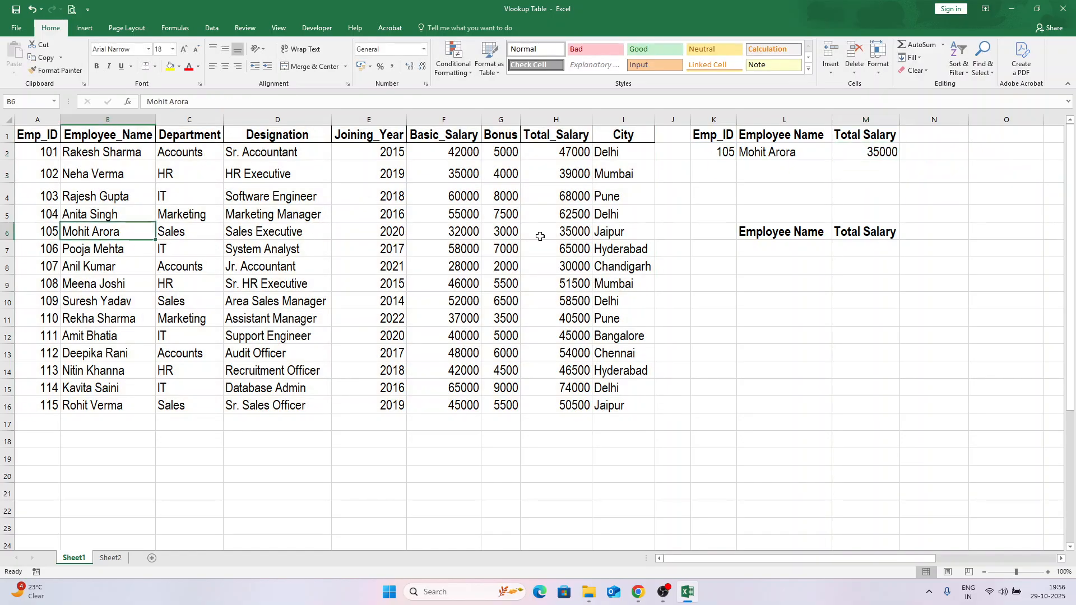
{"action": "left_click", "coordinate": [582, 234]}
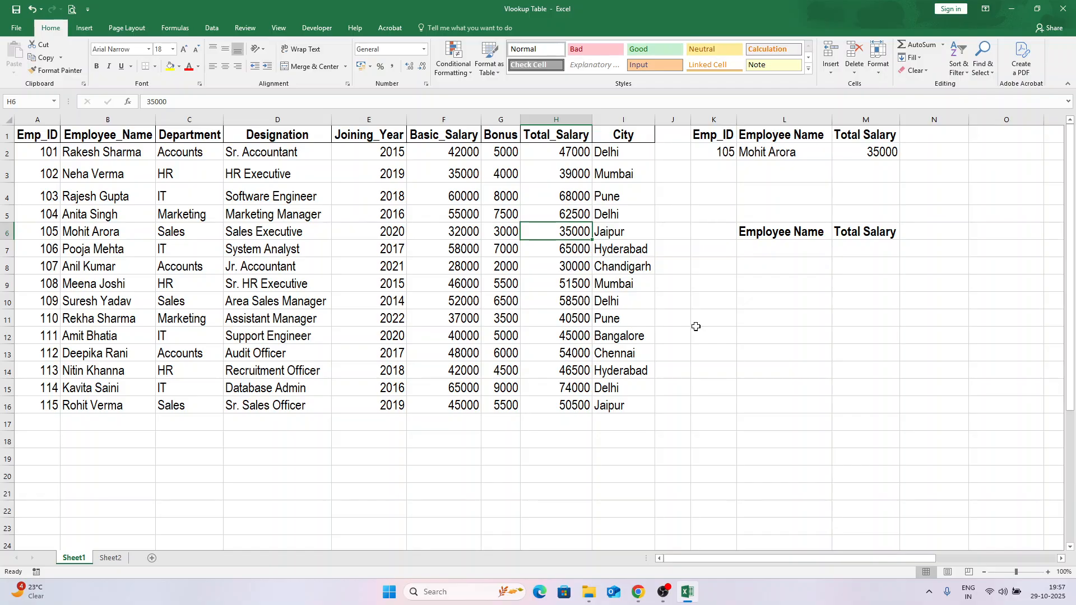
Step: On Sheet2, enter =VLOOKUP(G5,A4:B11,2,FALSE) in H5 to return the first company's score from the Result and Score table
{"action": "left_click", "coordinate": [119, 560]}
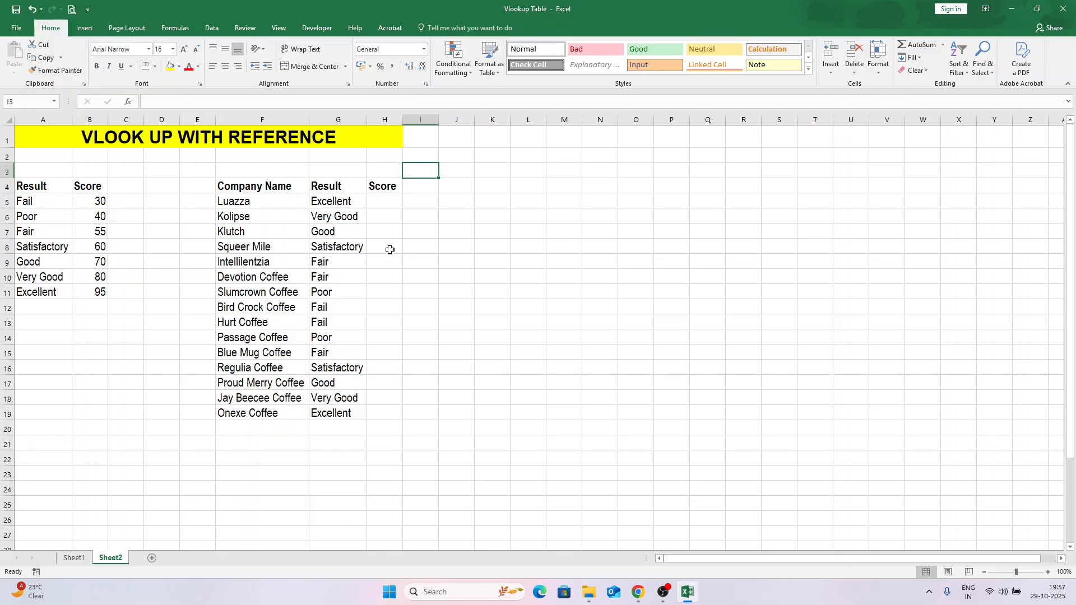
{"action": "left_click", "coordinate": [388, 197]}
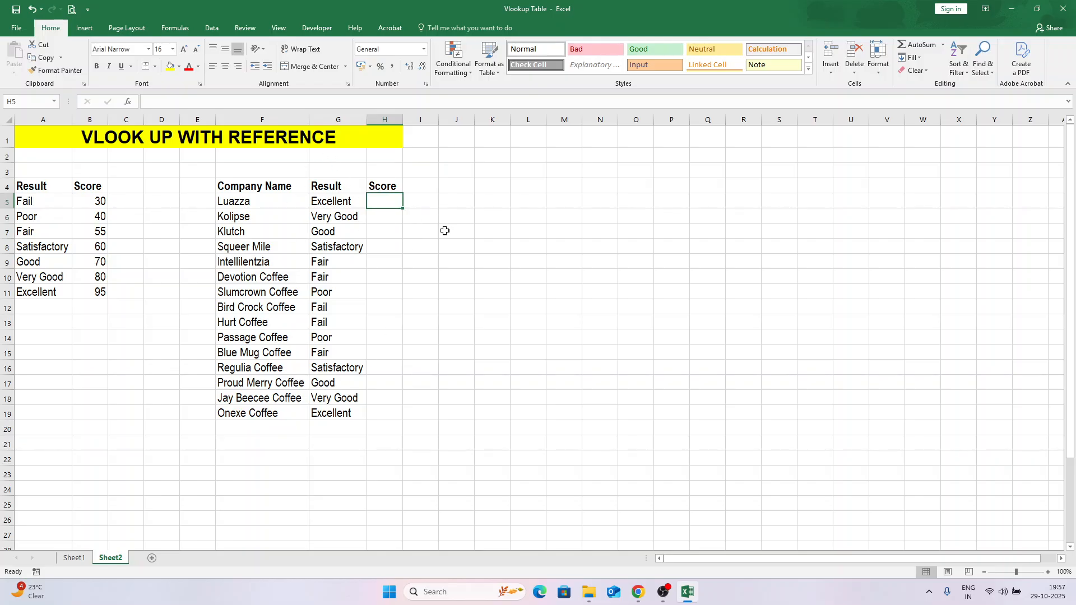
{"action": "type", "text": "=VLOOK"}
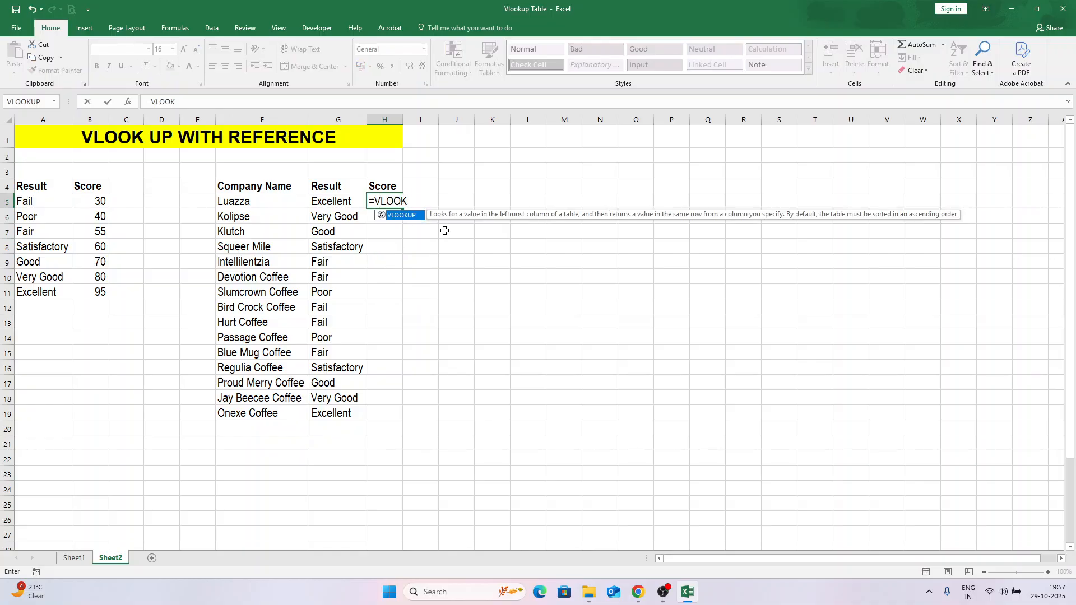
{"action": "key", "text": "Tab"}
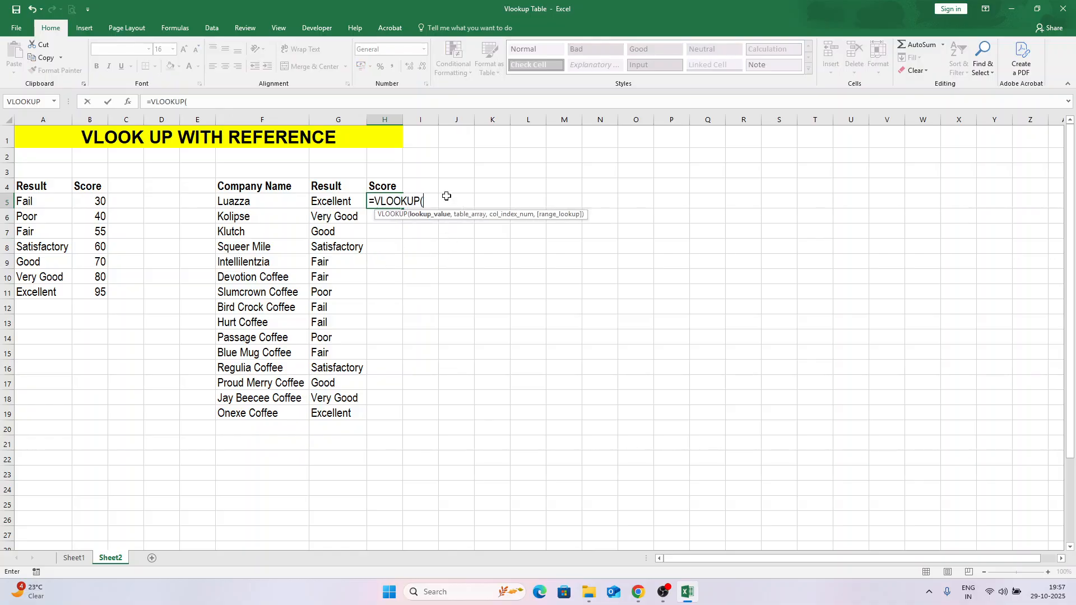
{"action": "left_click", "coordinate": [337, 200]}
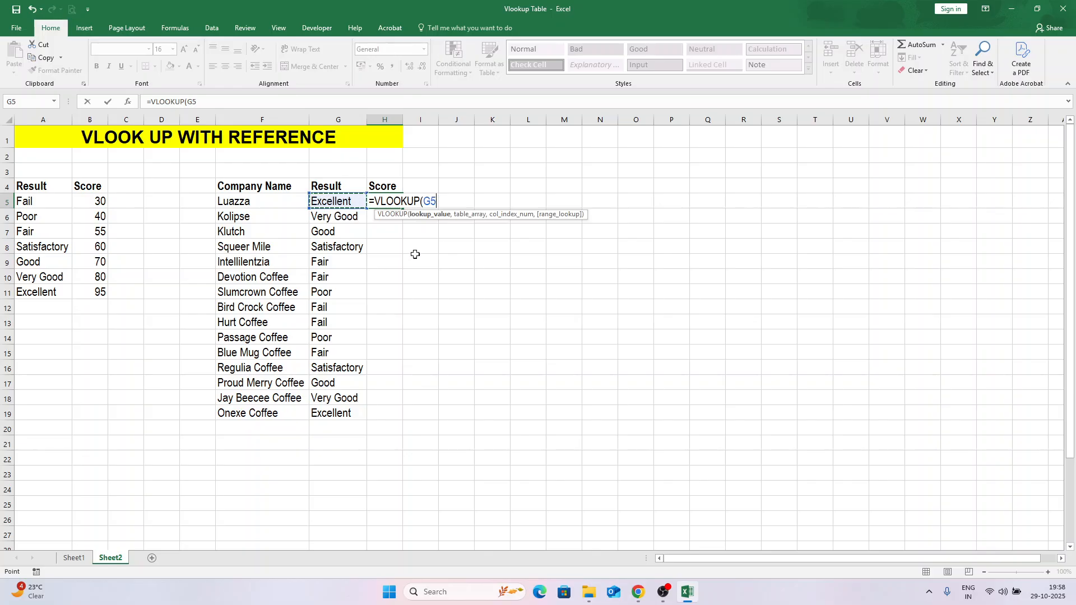
{"action": "type", "text": ","}
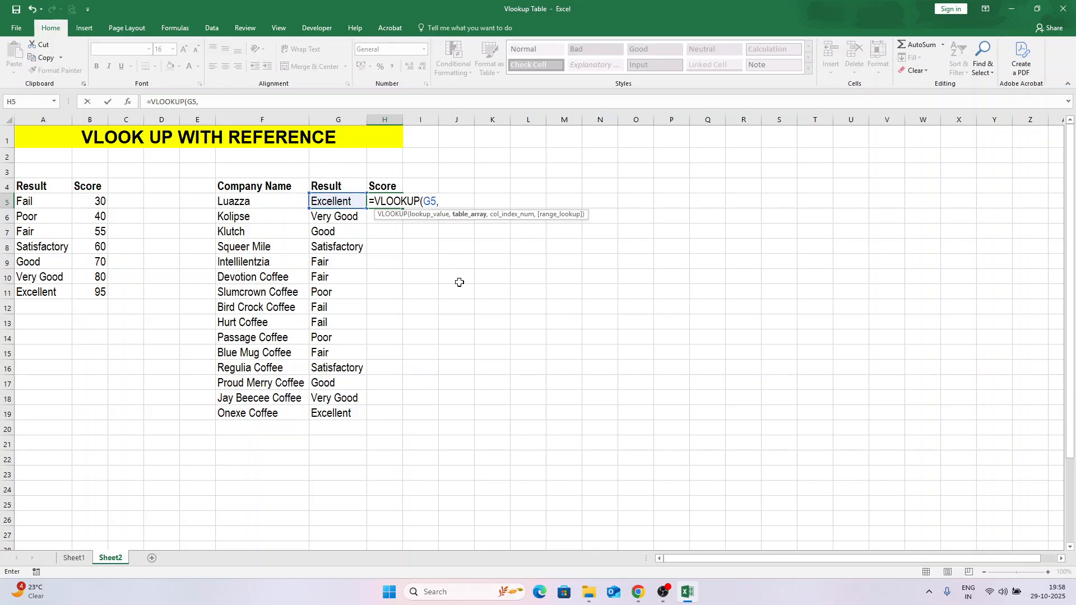
{"action": "left_click_drag", "start_coordinate": [28, 186], "coordinate": [106, 293]}
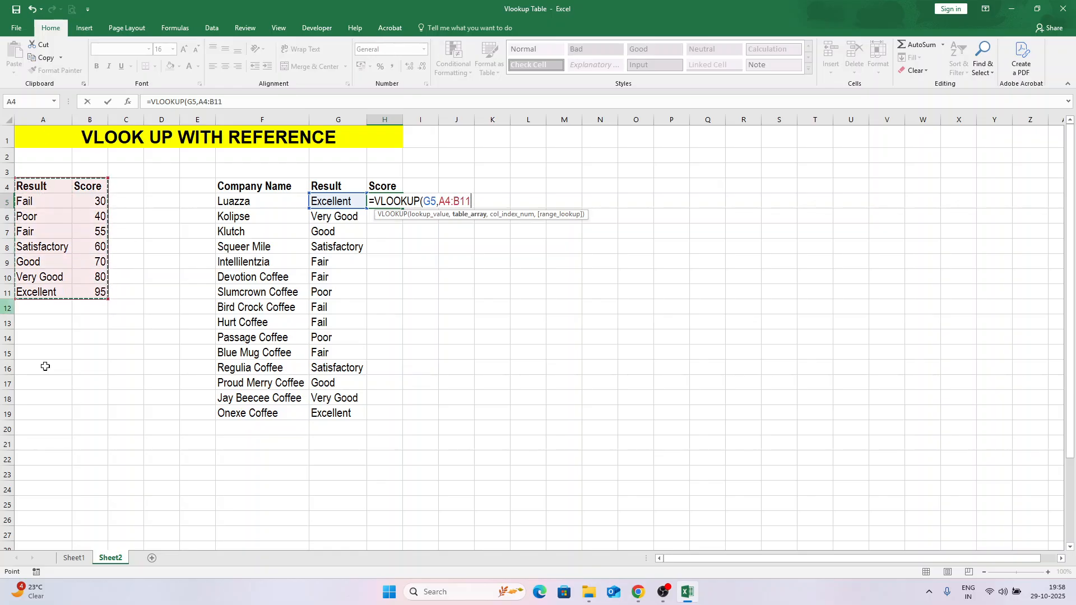
{"action": "type", "text": ","}
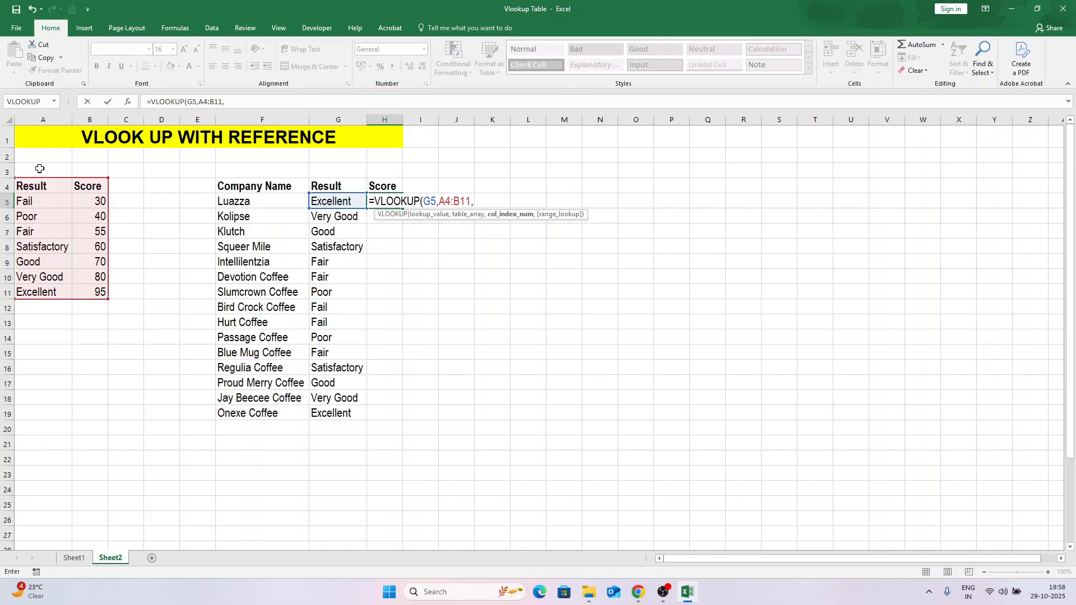
{"action": "type", "text": "2,"}
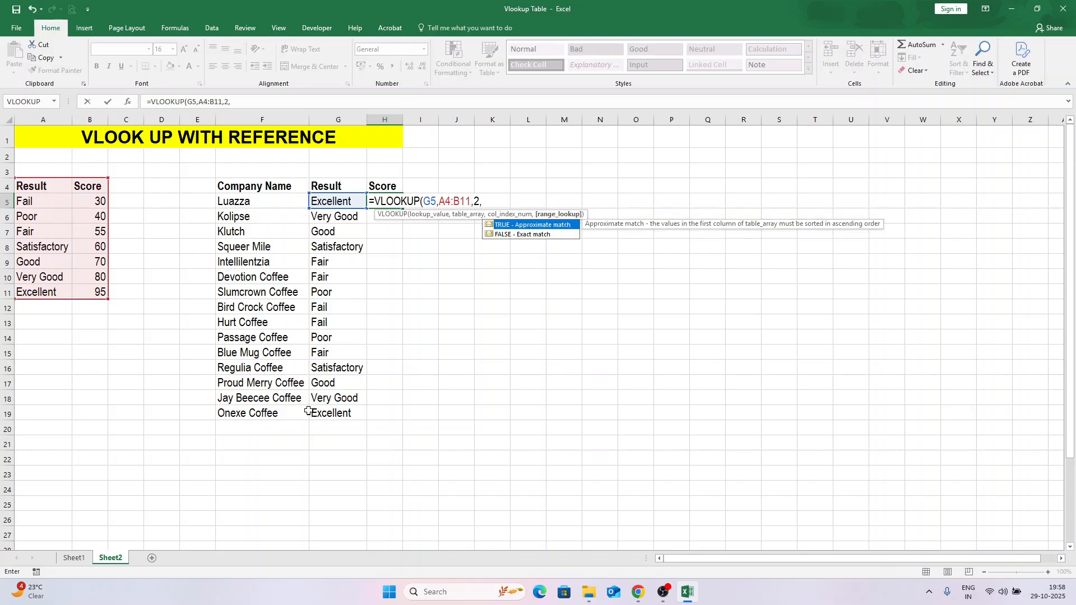
{"action": "type", "text": "FALSE)"}
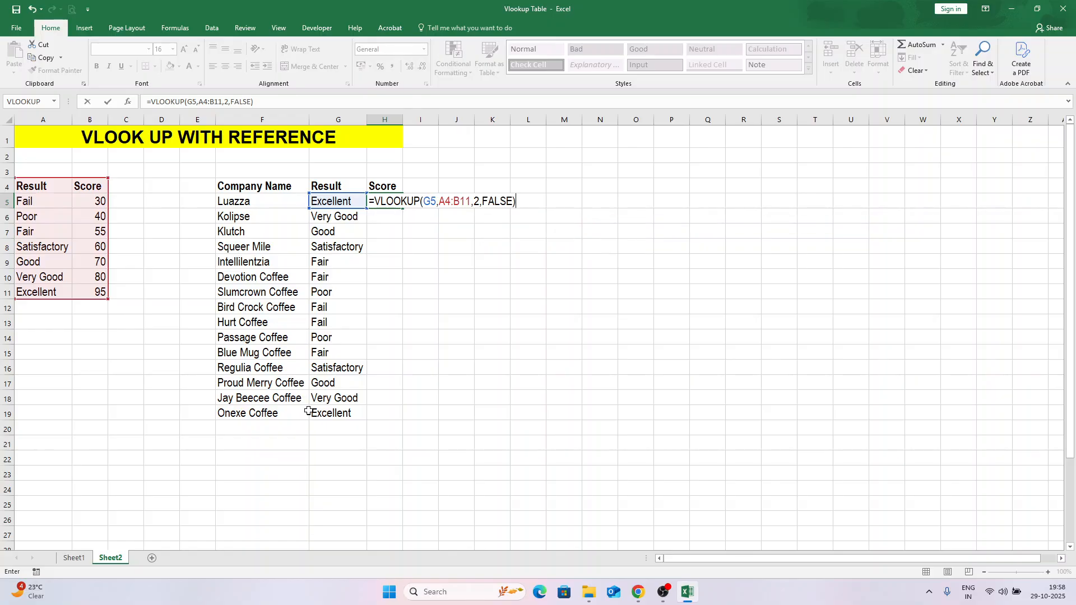
{"action": "key", "text": "Return"}
{"action": "key", "text": "Up"}
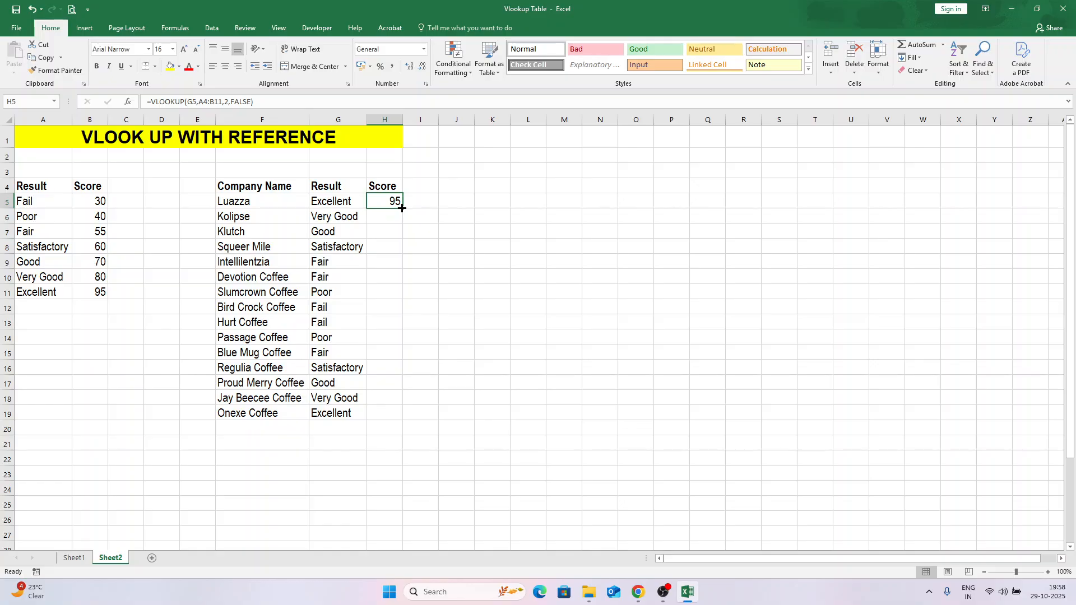
Step: Fill the H5 formula down through H19, and compare the copied formula in H12 with the one in H5
{"action": "left_click_drag", "start_coordinate": [402, 207], "coordinate": [415, 420]}
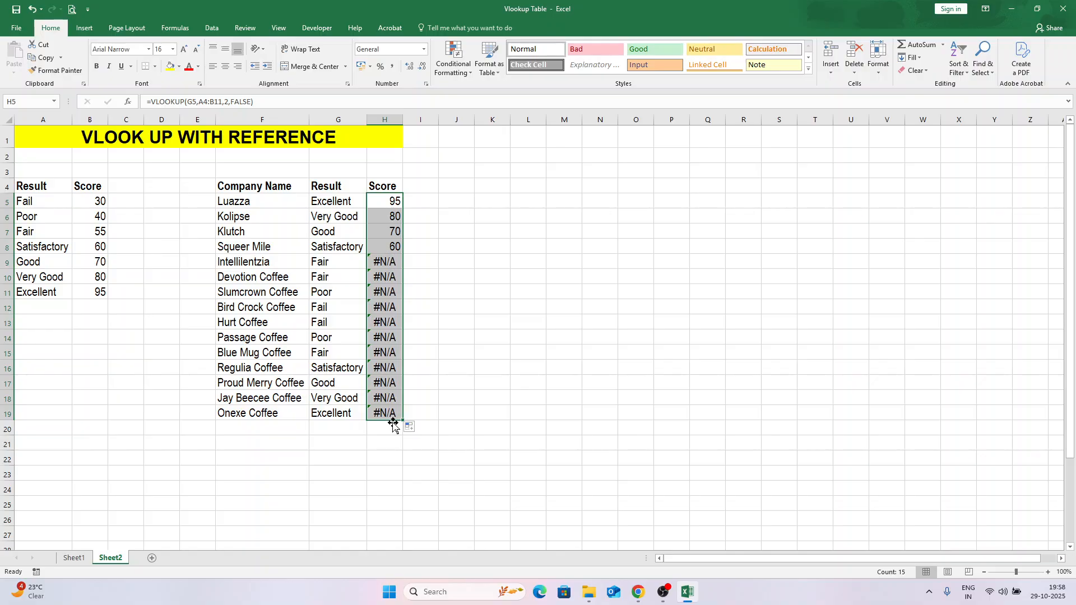
{"action": "left_click", "coordinate": [395, 309]}
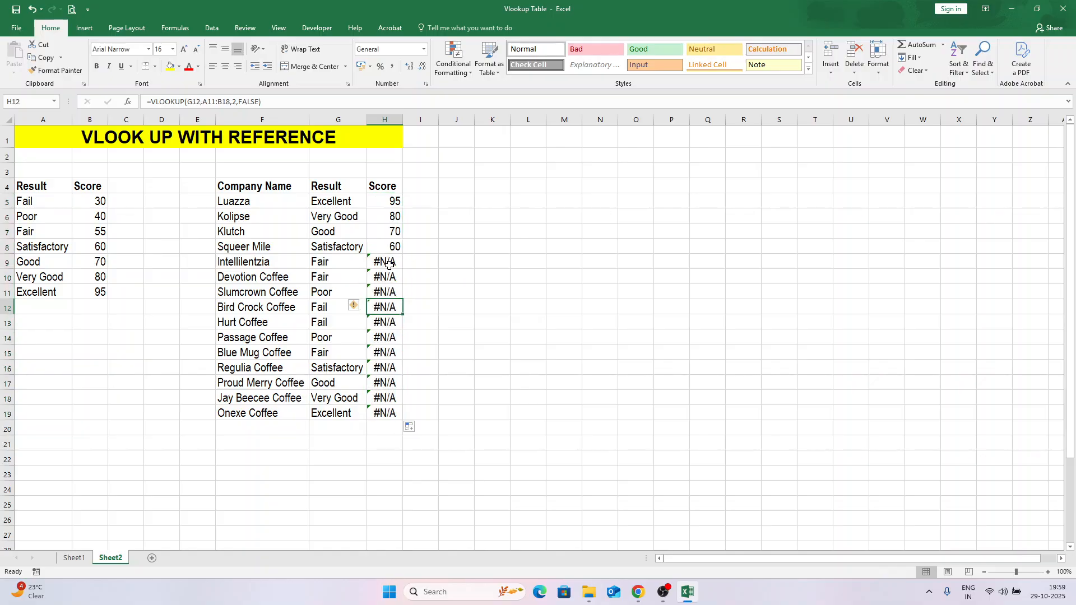
{"action": "left_click", "coordinate": [393, 203]}
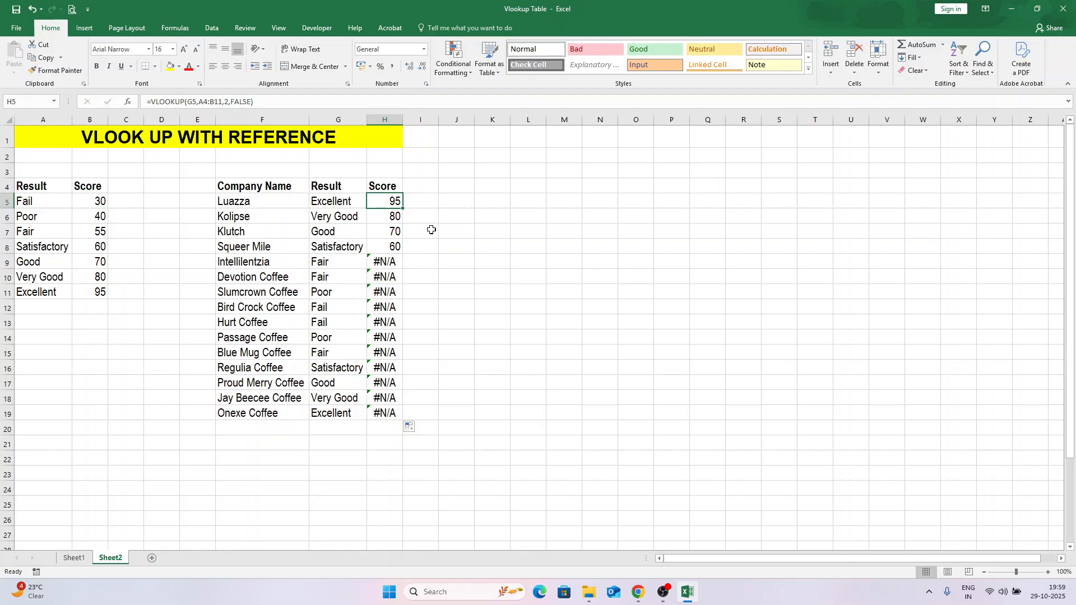
Step: Make the table range in the H5 formula absolute, so that it reads =VLOOKUP(G5,$A$4:$B$11,2,FALSE)
{"action": "double_click", "coordinate": [394, 202]}
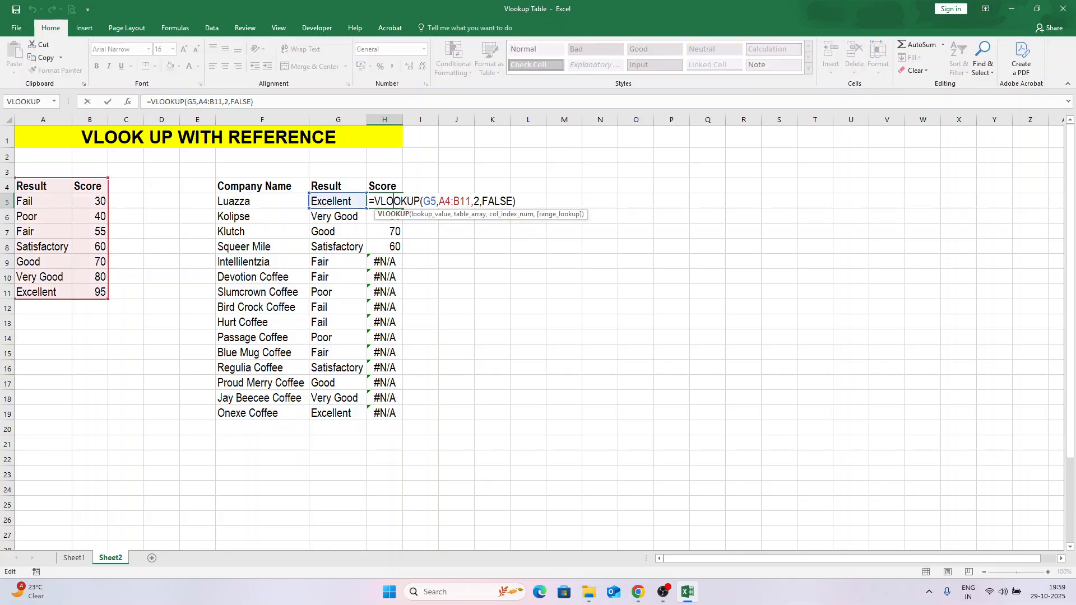
{"action": "key", "text": "shift+Right"}
{"action": "key", "text": "shift+Right"}
{"action": "key", "text": "shift+Right"}
{"action": "key", "text": "shift+Right"}
{"action": "key", "text": "shift+Right"}
{"action": "key", "text": "shift+Right"}
{"action": "left_click", "coordinate": [456, 201]}
{"action": "key", "text": "shift+Right"}
{"action": "key", "text": "shift+Right"}
{"action": "key", "text": "shift+Right"}
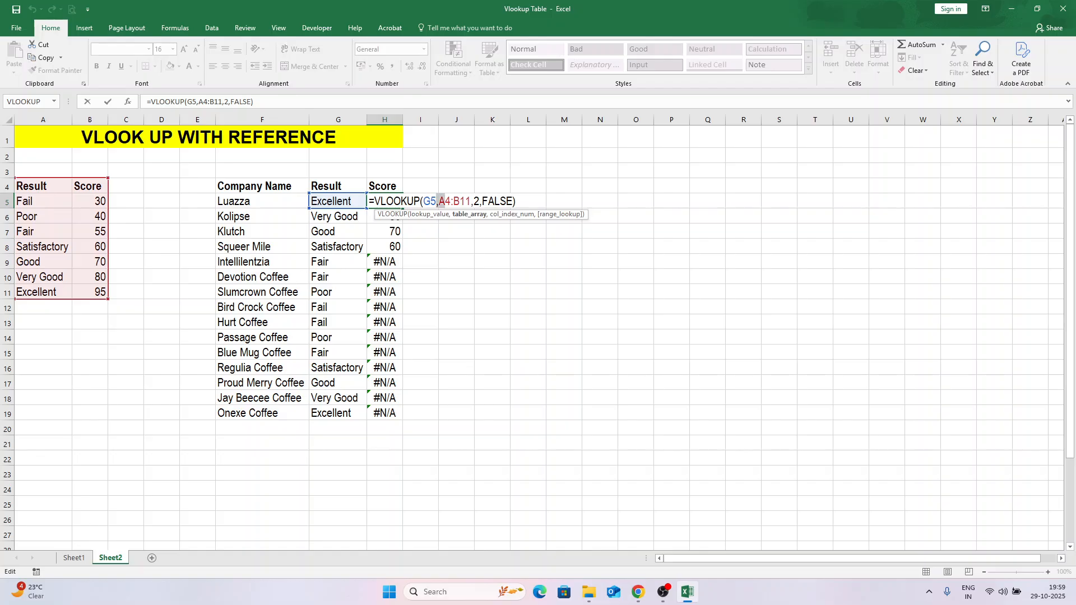
{"action": "key", "text": "Right"}
{"action": "key", "text": "shift+Right"}
{"action": "key", "text": "shift+Right"}
{"action": "key", "text": "shift+Right"}
{"action": "key", "text": "shift+Right"}
{"action": "key", "text": "shift+Right"}
{"action": "key", "text": "shift+Right"}
{"action": "key", "text": "F4"}
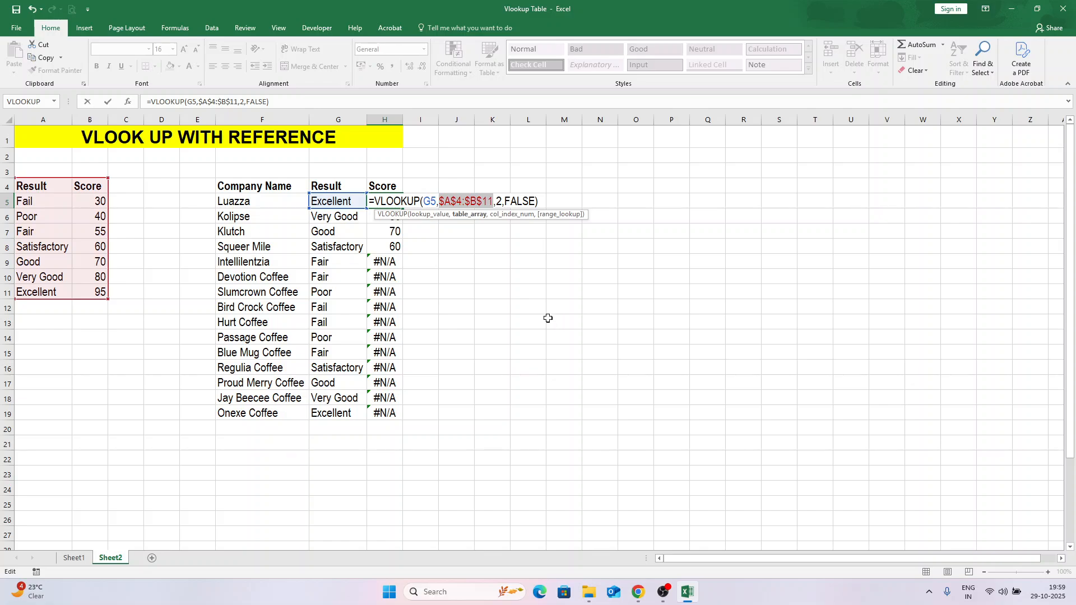
{"action": "key", "text": "Return"}
Step: Fill the absolute-reference VLOOKUP formula from H5 down through H19 to complete the Score column for all companies
{"action": "key", "text": "Up"}
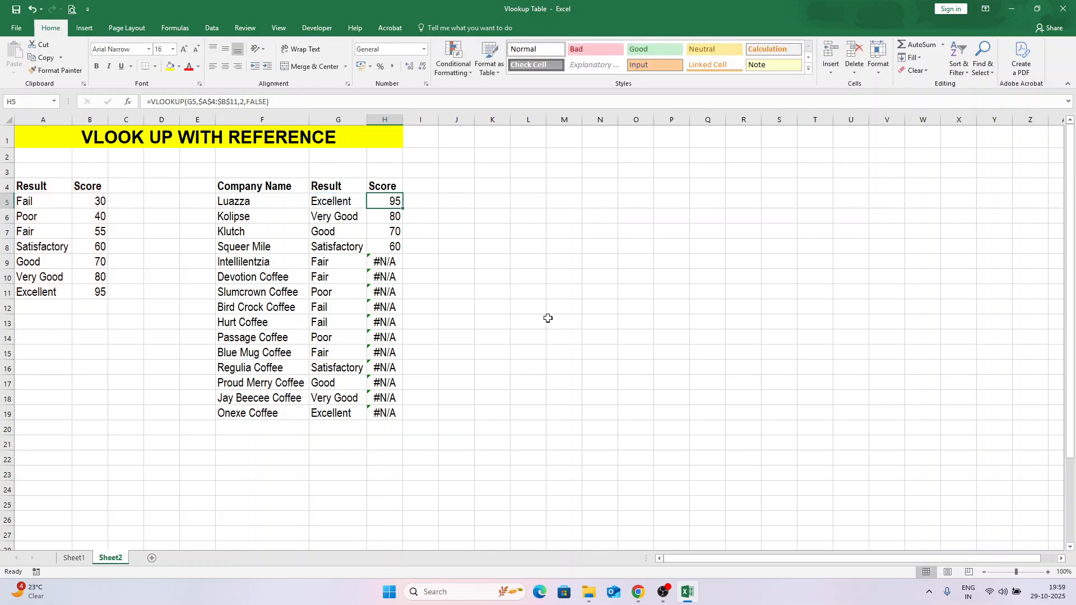
{"action": "left_click_drag", "start_coordinate": [402, 208], "coordinate": [450, 421]}
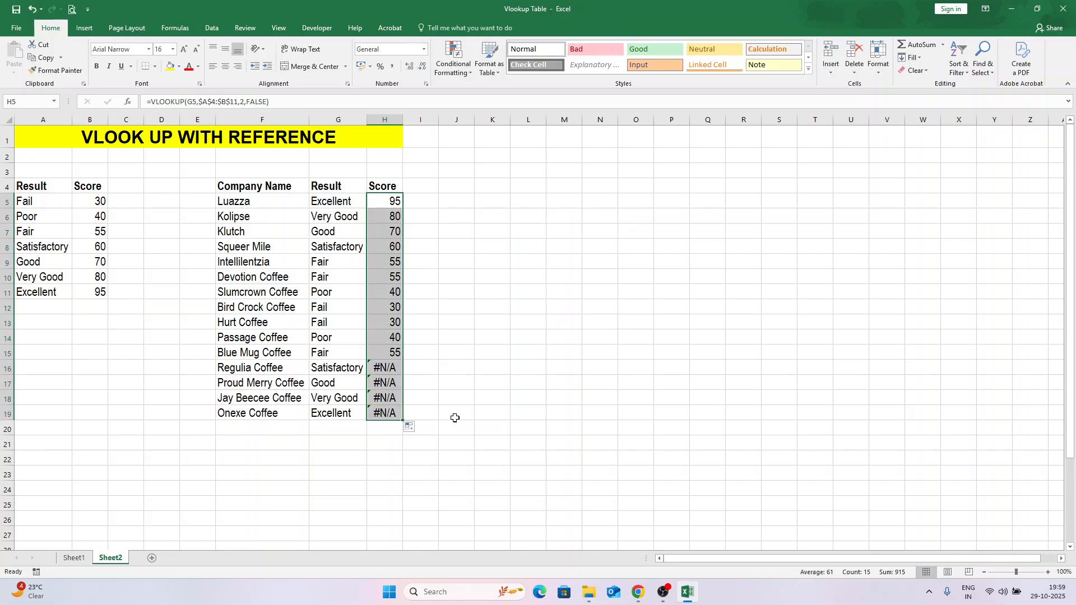
{"action": "left_click", "coordinate": [503, 382]}
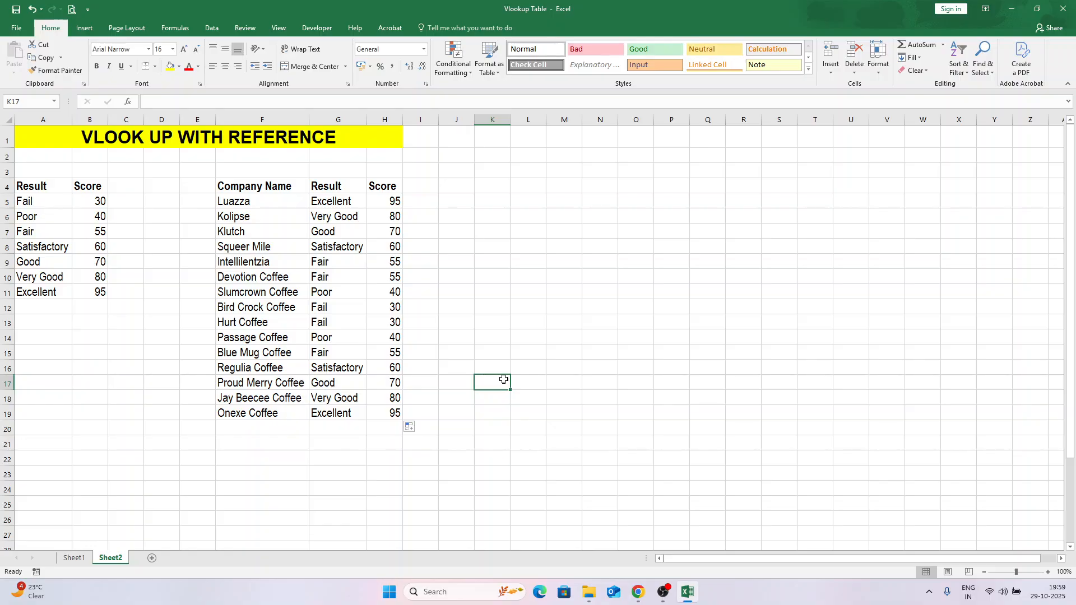
Step: On Sheet1, enter the employee name listed in B16 as the lookup value in L7, under the second Employee Name heading
{"action": "left_click", "coordinate": [74, 558]}
{"action": "left_click", "coordinate": [782, 251]}
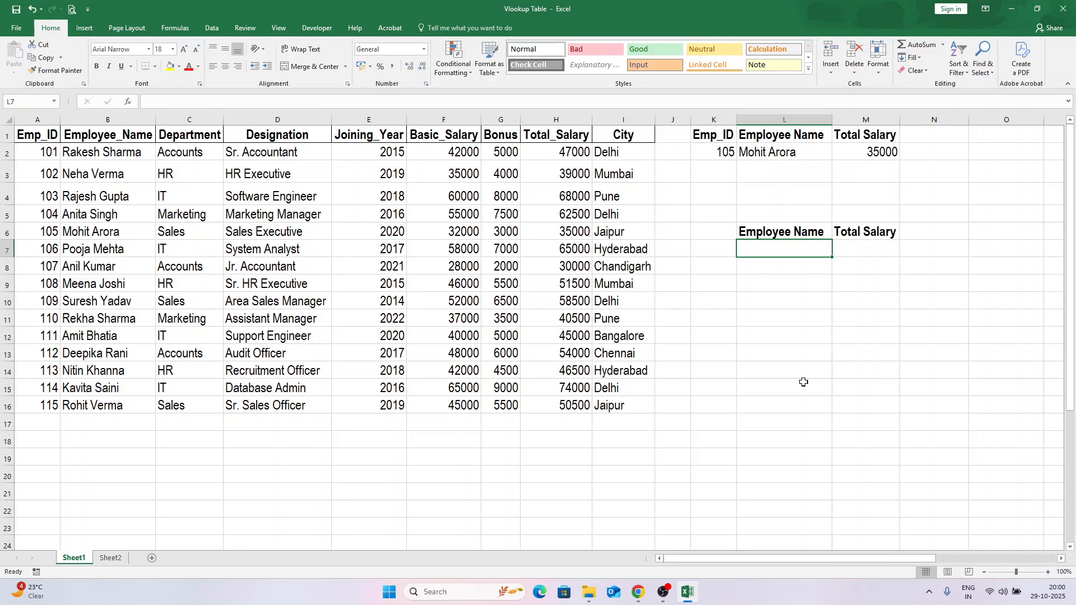
{"action": "type", "text": "Rohit Verma"}
{"action": "key", "text": "Tab"}
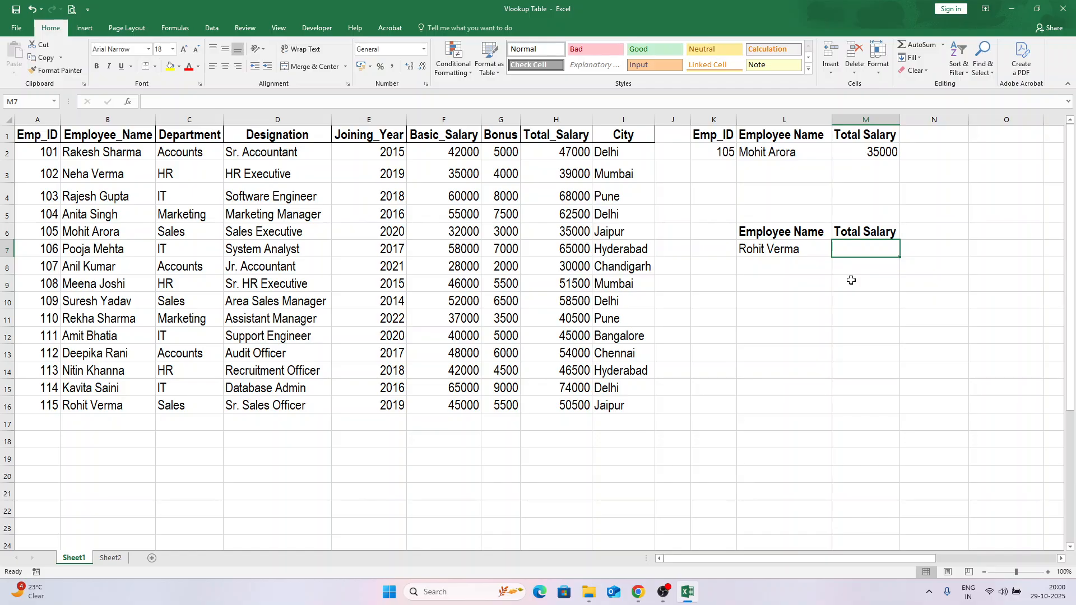
Step: In M7, retrieve the employee's total salary by name with the exact-match formula =VLOOKUP(L7,B1:I16,7,FALSE)
{"action": "type", "text": "=vlook"}
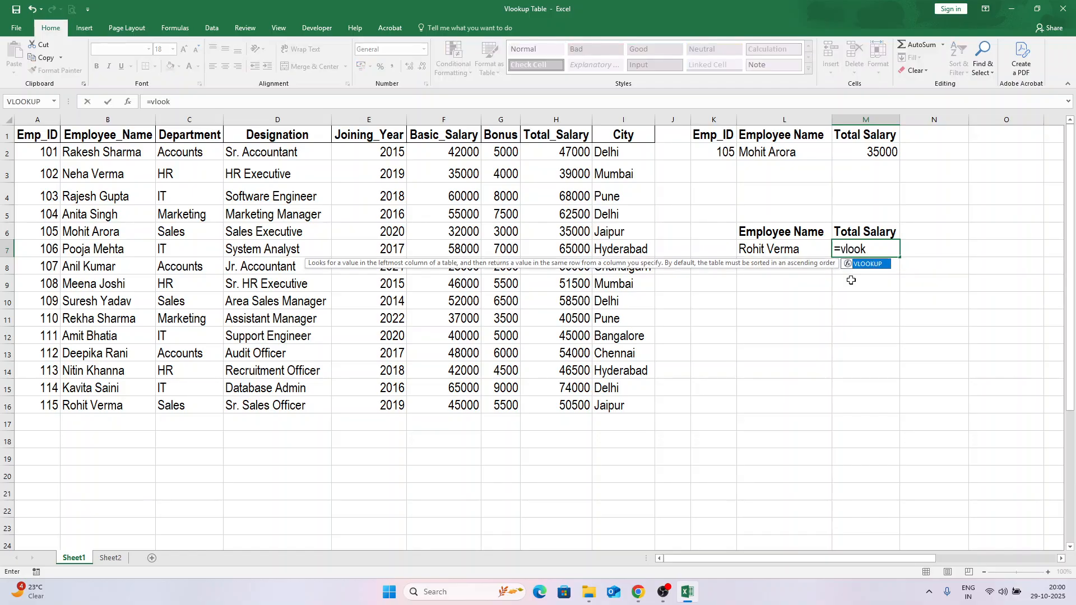
{"action": "key", "text": "Tab"}
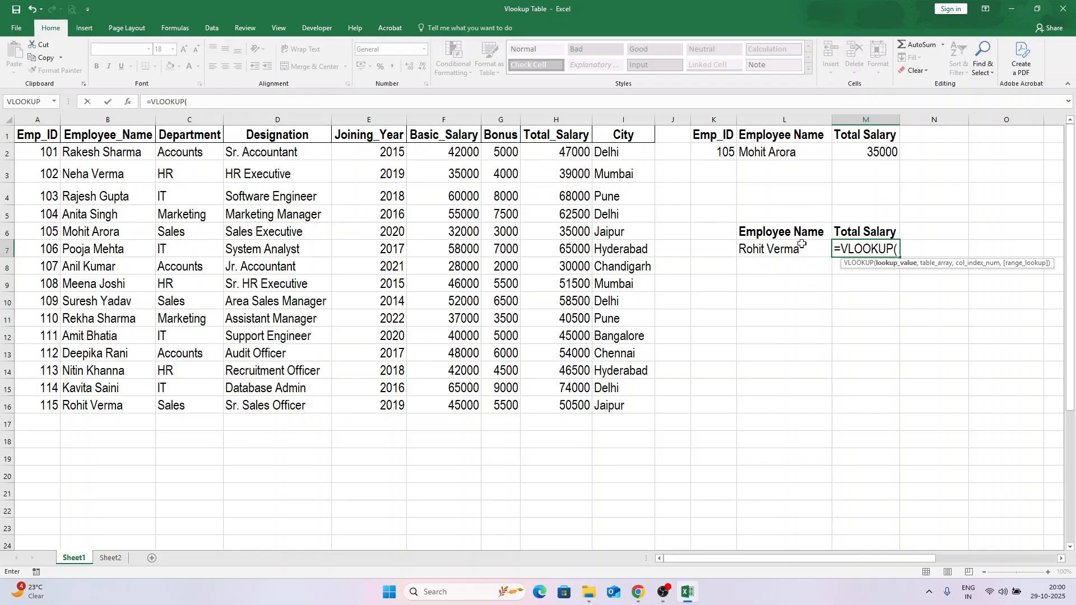
{"action": "left_click", "coordinate": [774, 249]}
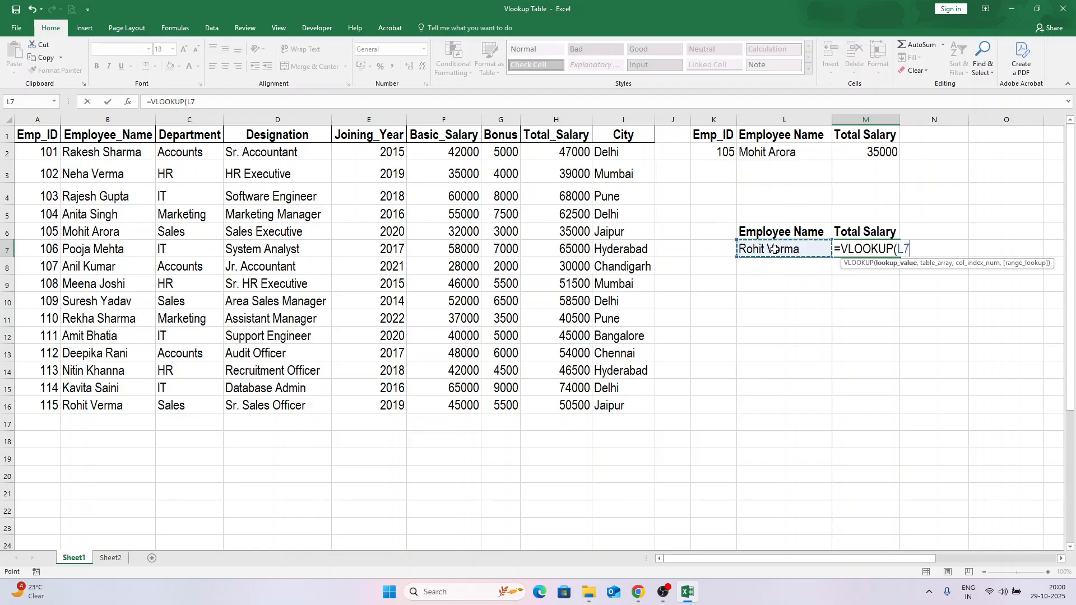
{"action": "type", "text": ","}
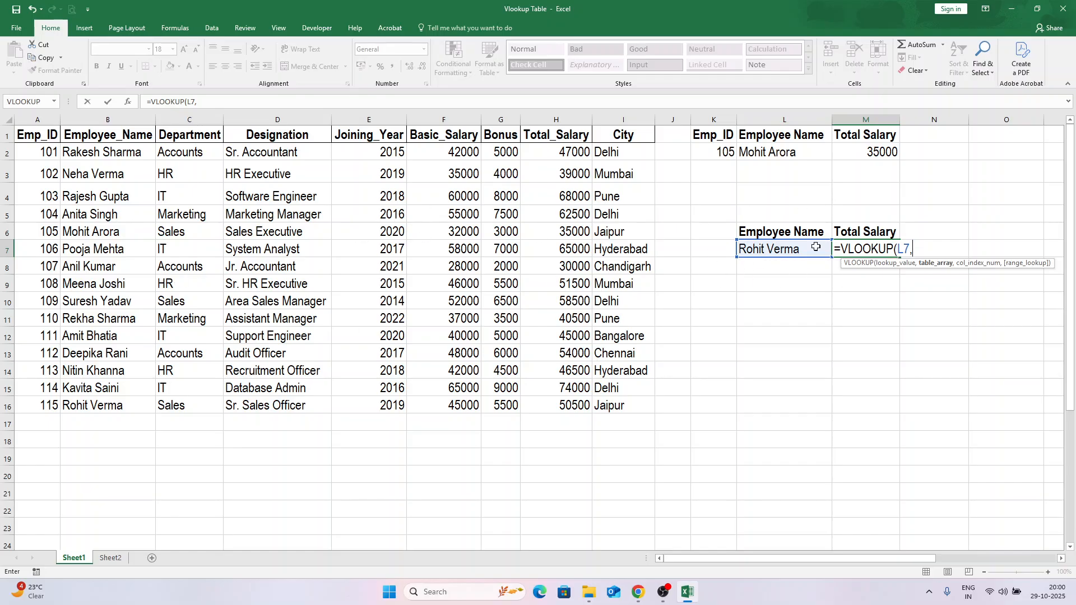
{"action": "left_click_drag", "start_coordinate": [110, 137], "coordinate": [631, 409]}
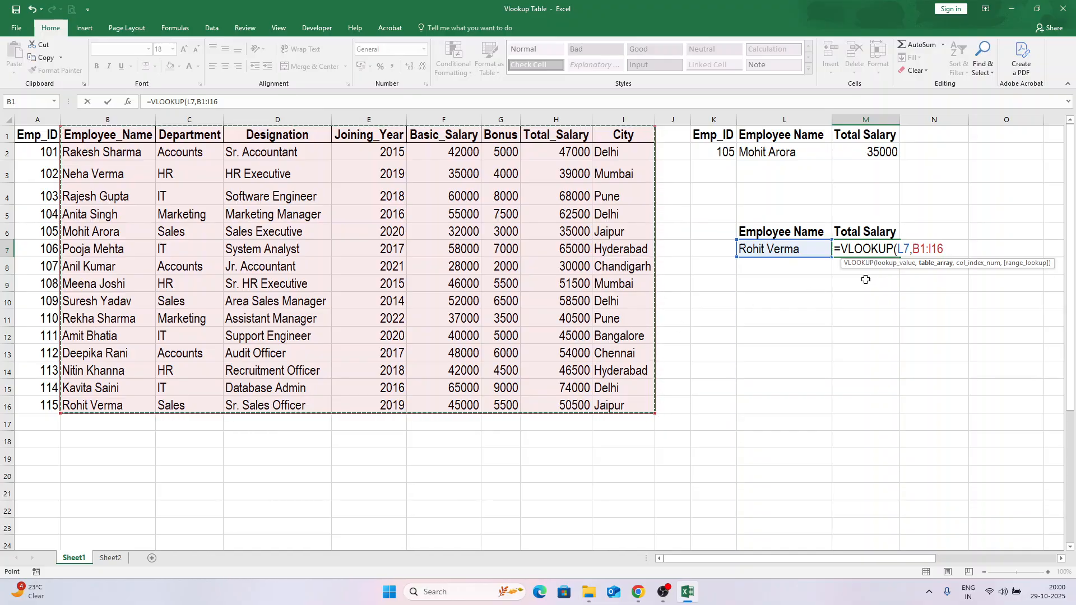
{"action": "type", "text": ","}
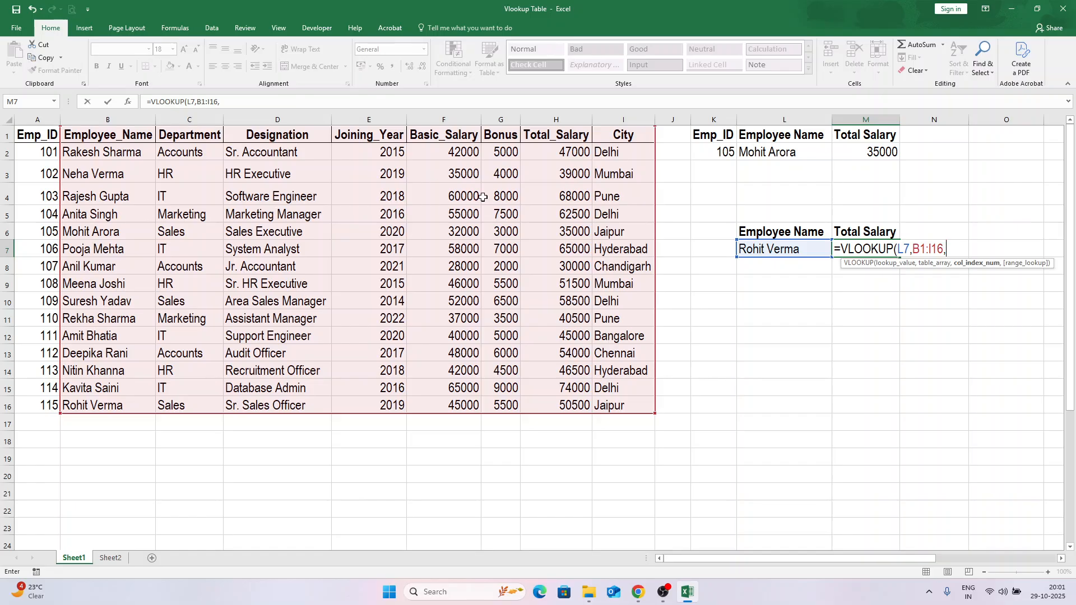
{"action": "type", "text": "7,false"}
{"action": "key", "text": "Return"}
Step: Replace the lookup name in L7 with the employee name listed in B12, and check the returned salary against H12
{"action": "key", "text": "Up"}
{"action": "key", "text": "Left"}
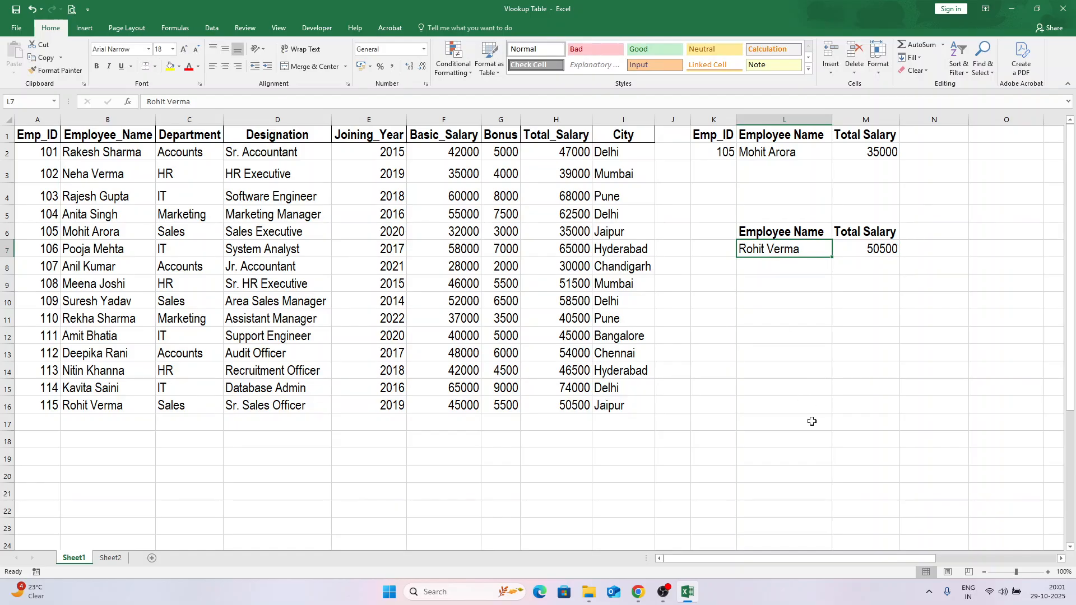
{"action": "type", "text": "Amit Bhatia"}
{"action": "key", "text": "Return"}
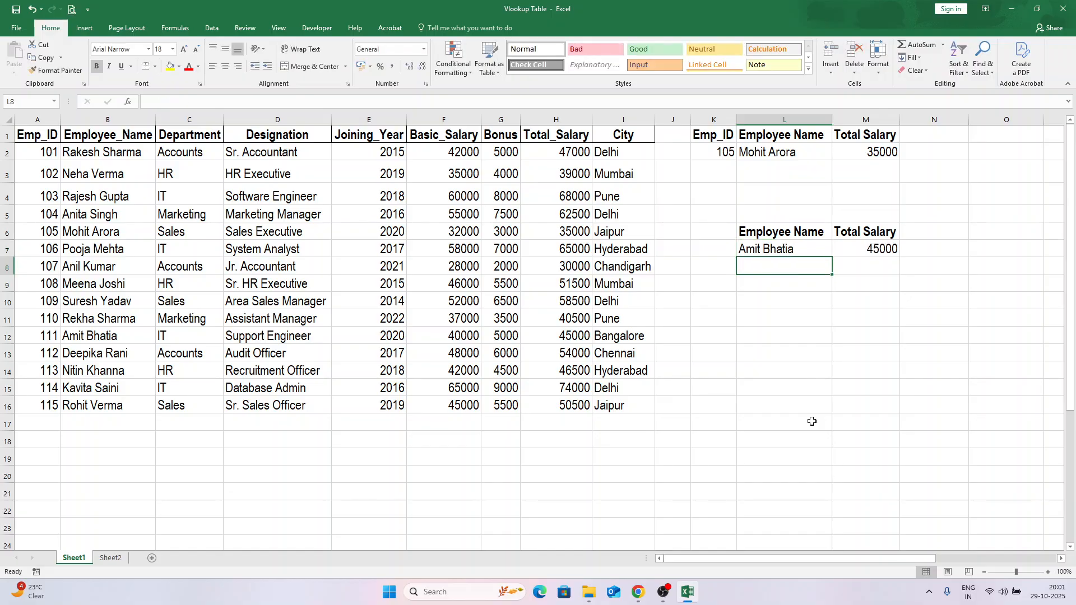
{"action": "left_click", "coordinate": [106, 338]}
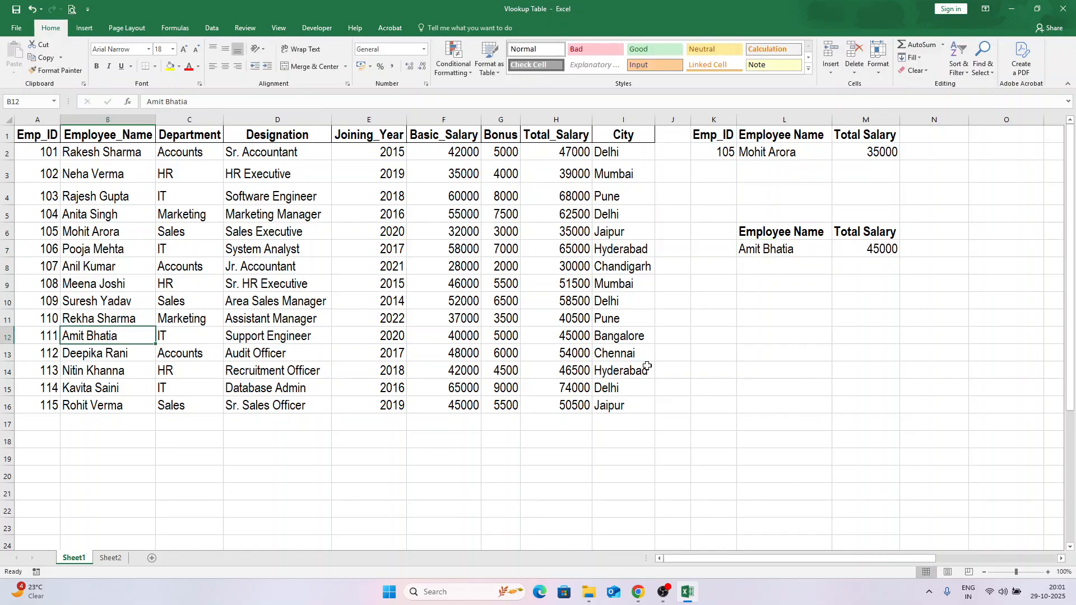
{"action": "left_click", "coordinate": [567, 338]}
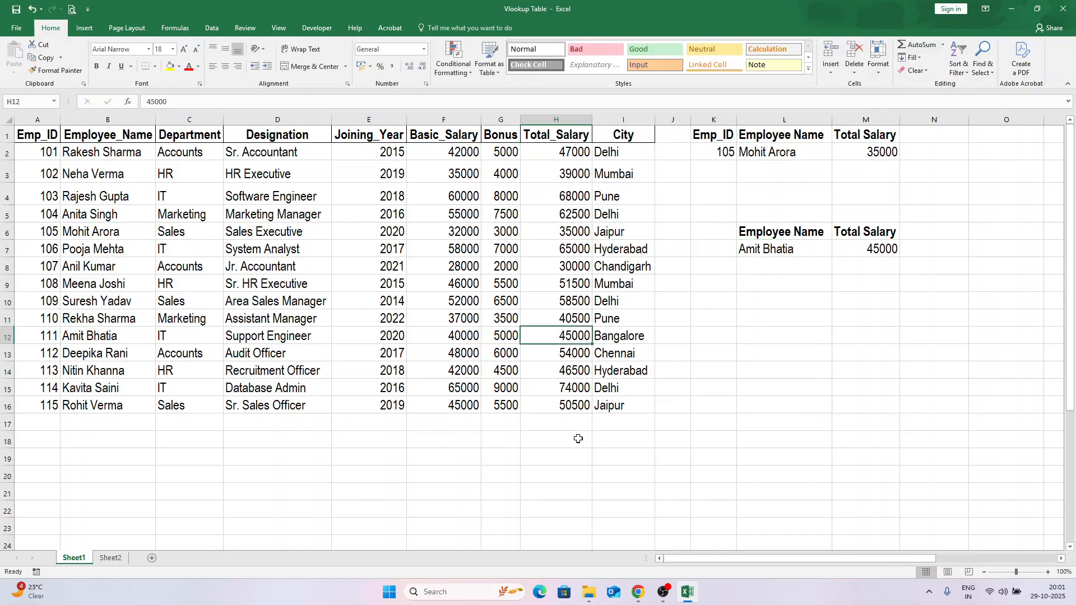